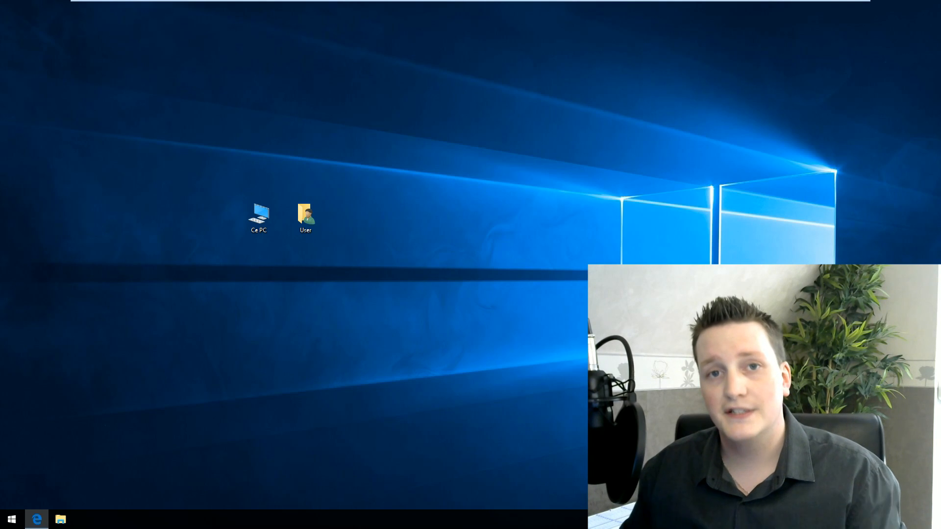
# Download the Disk2vhd archive from its Microsoft Sysinternals documentation page
pyautogui.click(37, 519)
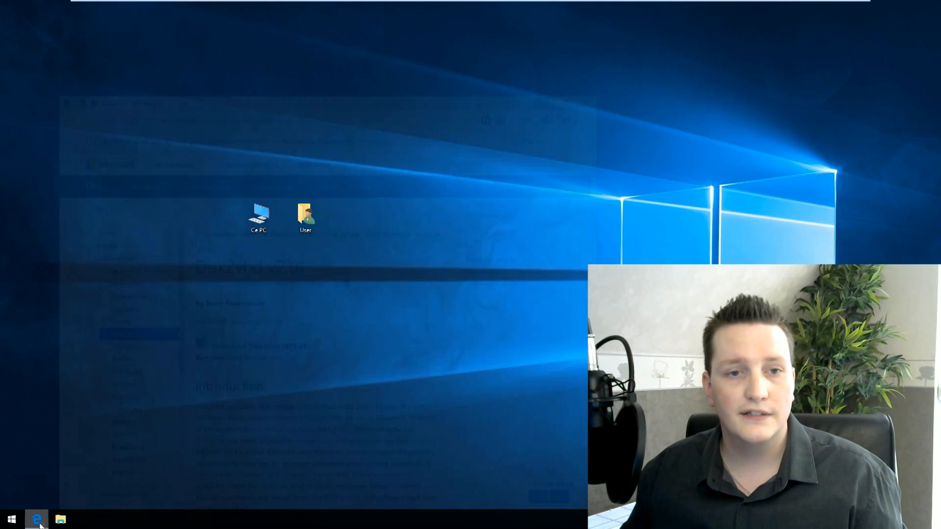
pyautogui.click(240, 74)
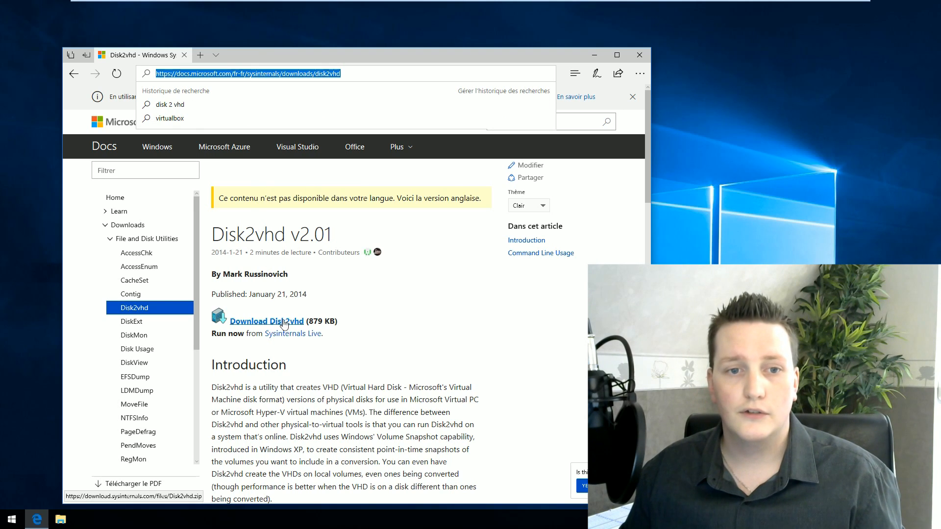
pyautogui.click(270, 322)
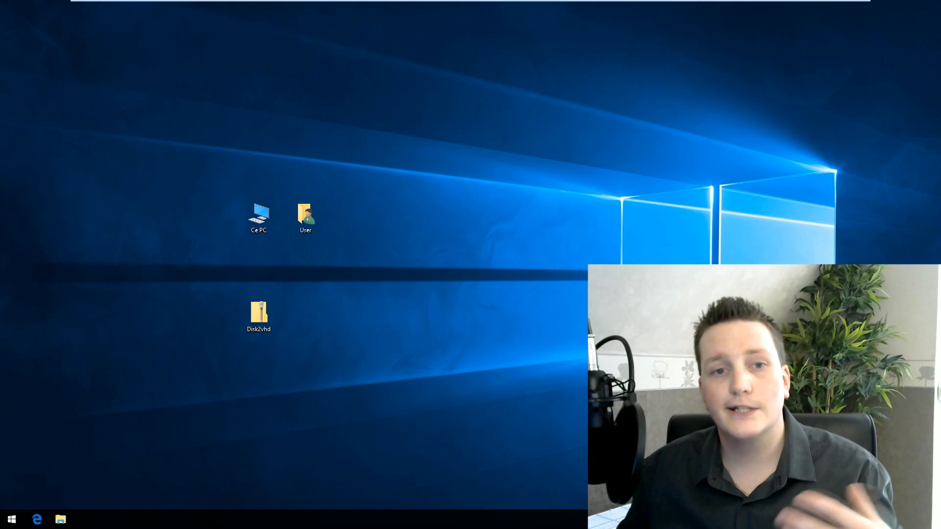
# Extract the Disk2vhd archive to C:\Users\User\Desktop\Disk2vhd and reposition the extracted folder near the archive on the desktop
pyautogui.rightClick(247, 309)
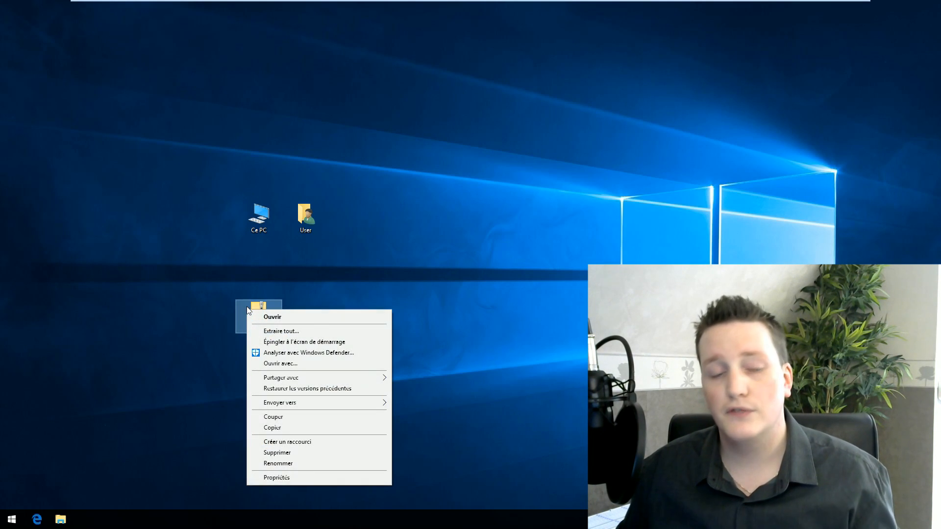
pyautogui.click(292, 331)
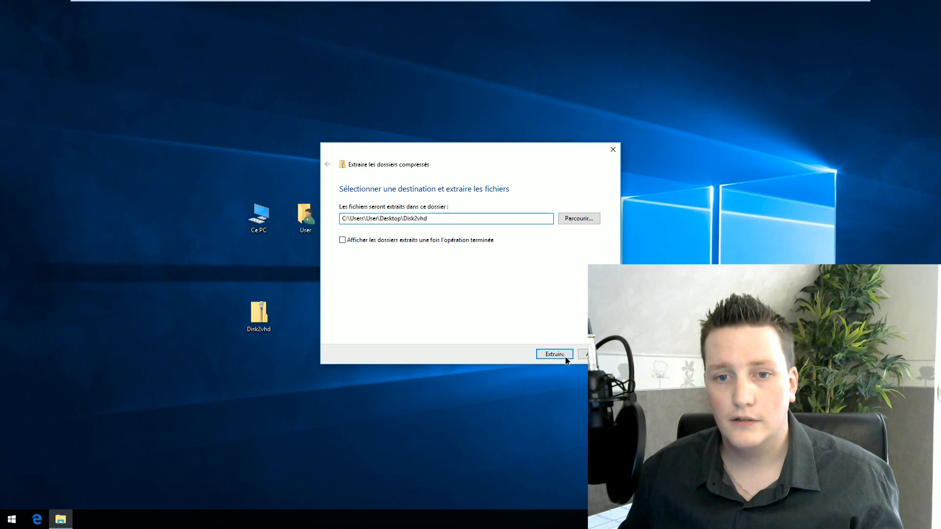
pyautogui.click(554, 354)
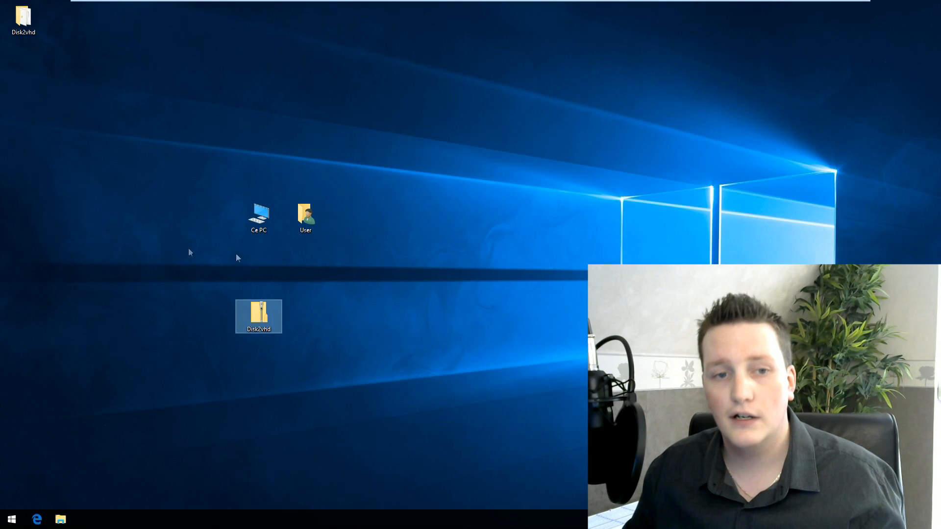
pyautogui.moveTo(22, 19); pyautogui.dragTo(399, 316)
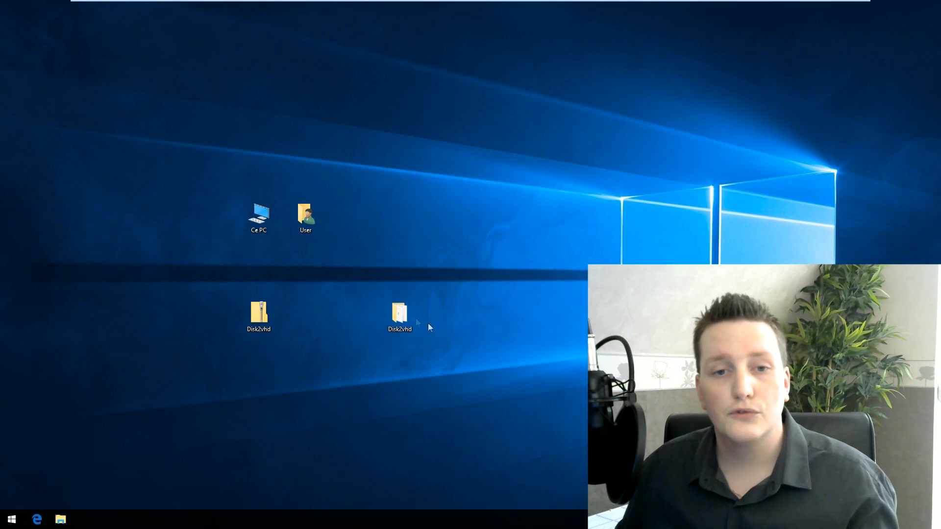
# Run the disk2vhd application from the extracted folder as administrator and authorize it to make changes
pyautogui.doubleClick(399, 314)
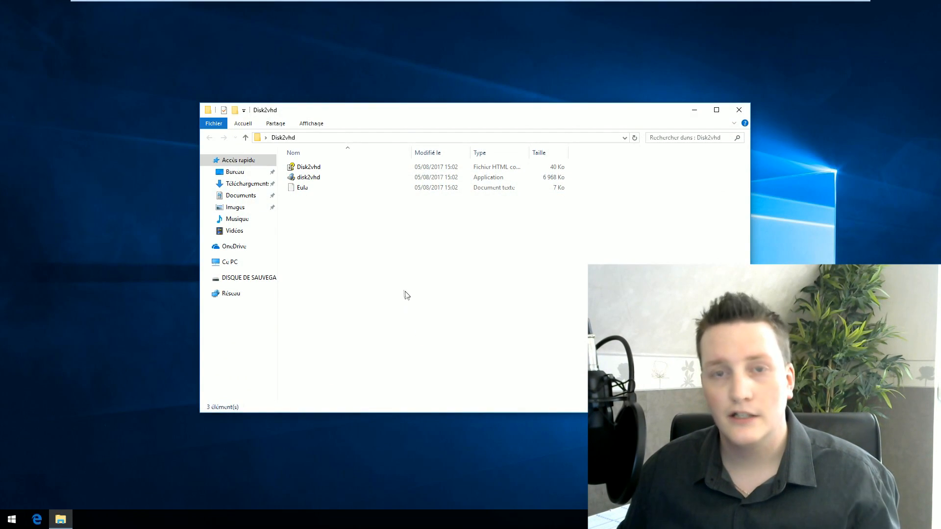
pyautogui.rightClick(294, 180)
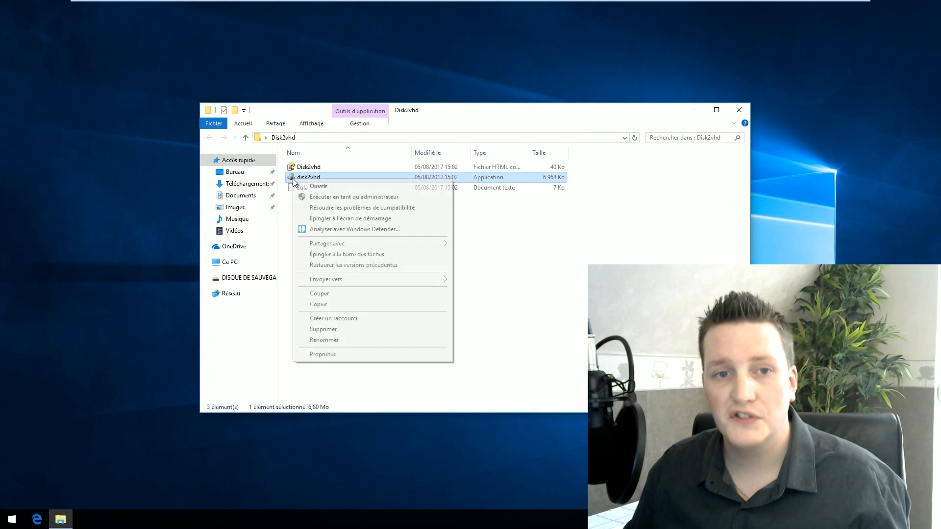
pyautogui.click(322, 197)
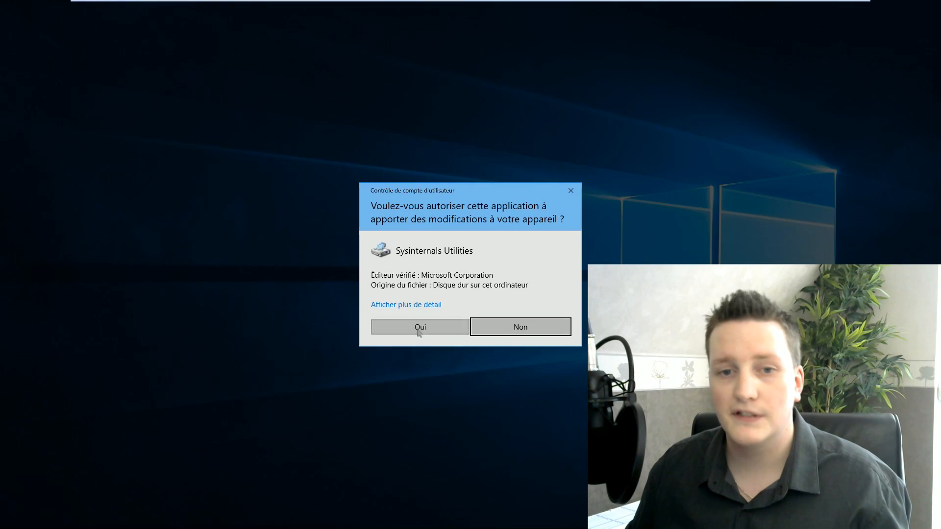
pyautogui.click(419, 327)
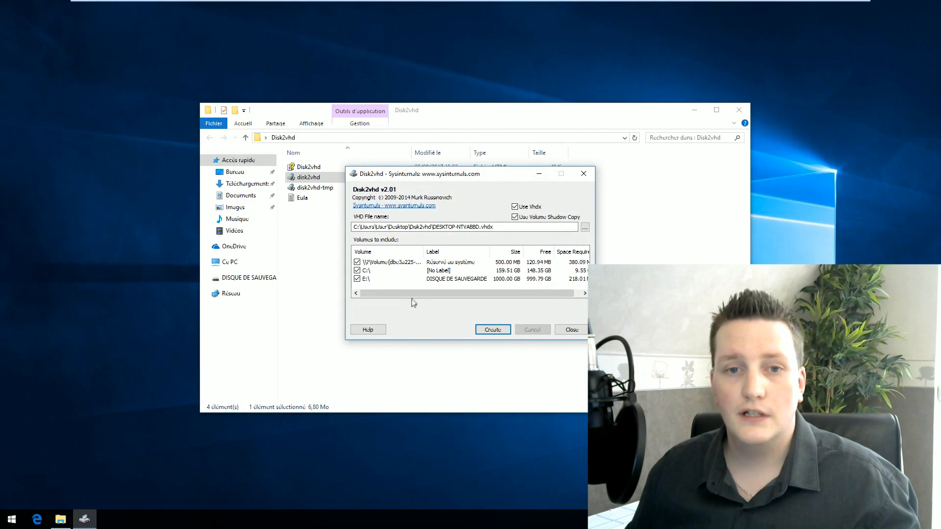
# Examine the volumes offered for export and compare them with the C: and DISQUE DE SAUVEGARDE (E:) drives in Ce PC
pyautogui.click(365, 273)
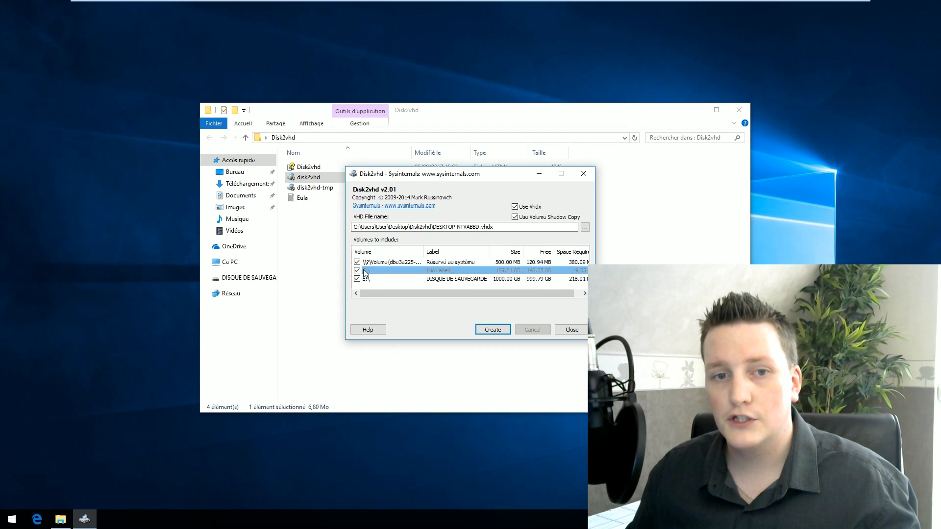
pyautogui.click(390, 263)
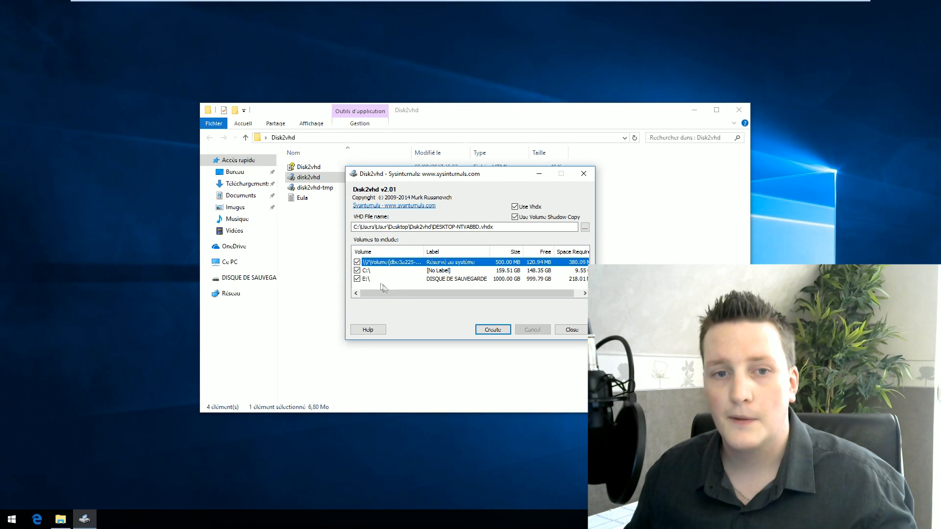
pyautogui.click(372, 279)
pyautogui.click(233, 263)
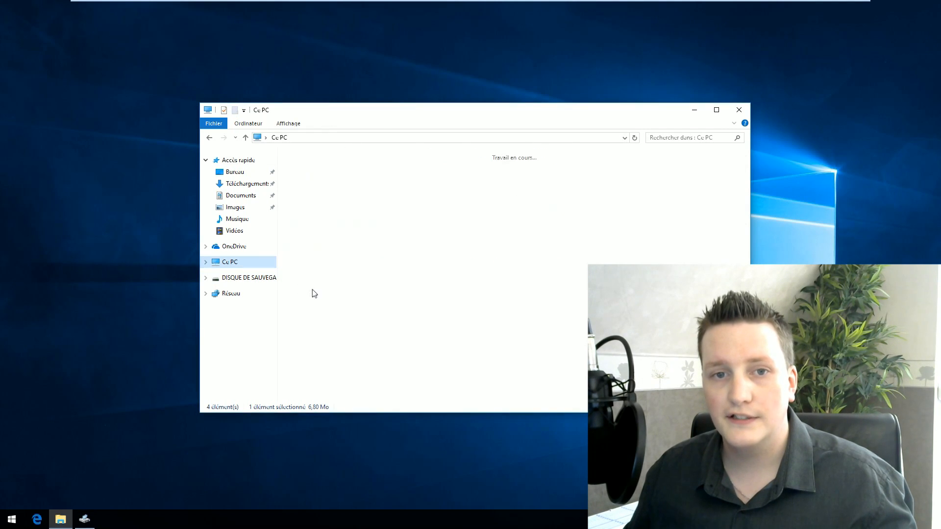
pyautogui.click(352, 247)
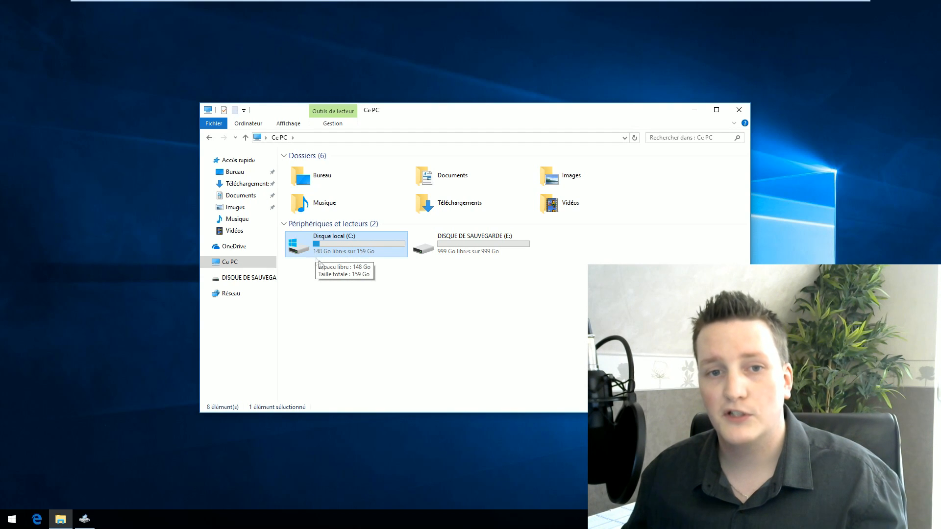
pyautogui.click(458, 249)
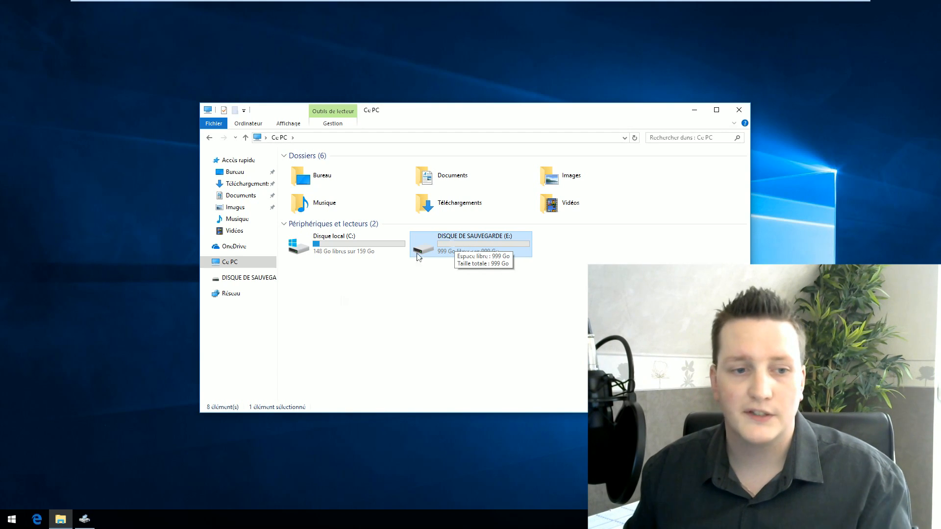
# Export the system-reserved and C: volumes, without Vhdx and excluding E:, to a VHD named youtube on DISQUE DE SAUVEGARDE (E:)
pyautogui.click(84, 521)
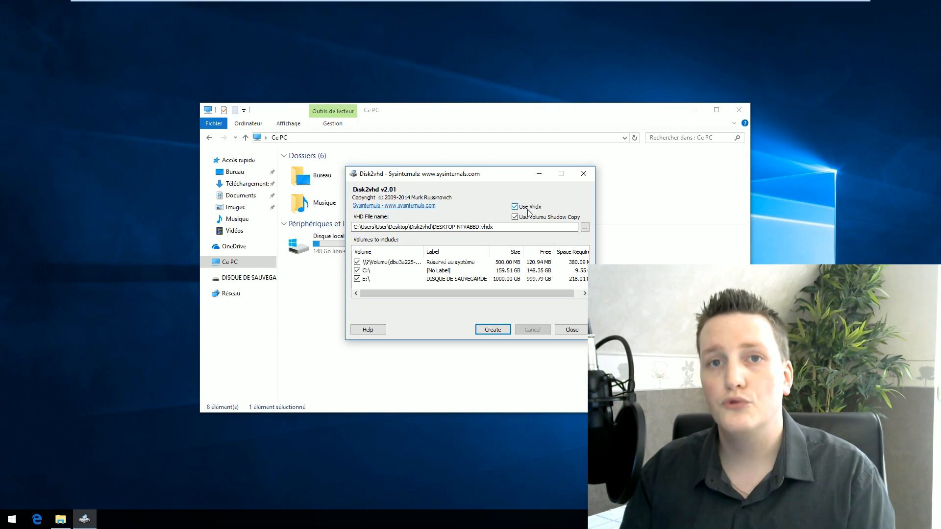
pyautogui.click(495, 228)
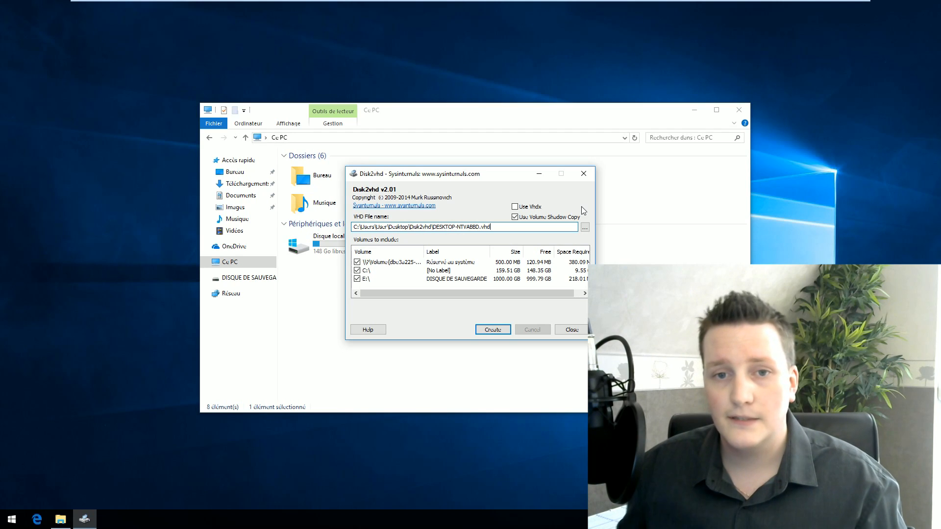
pyautogui.click(584, 228)
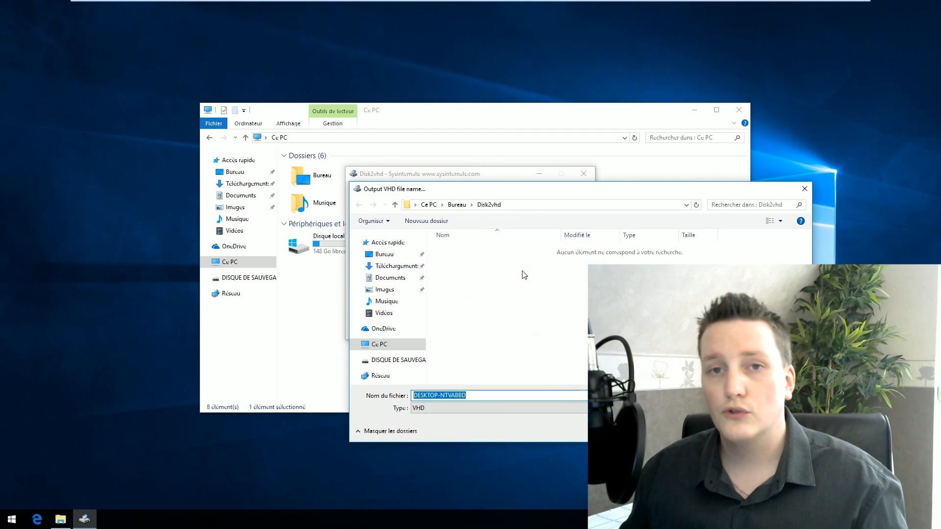
pyautogui.click(397, 361)
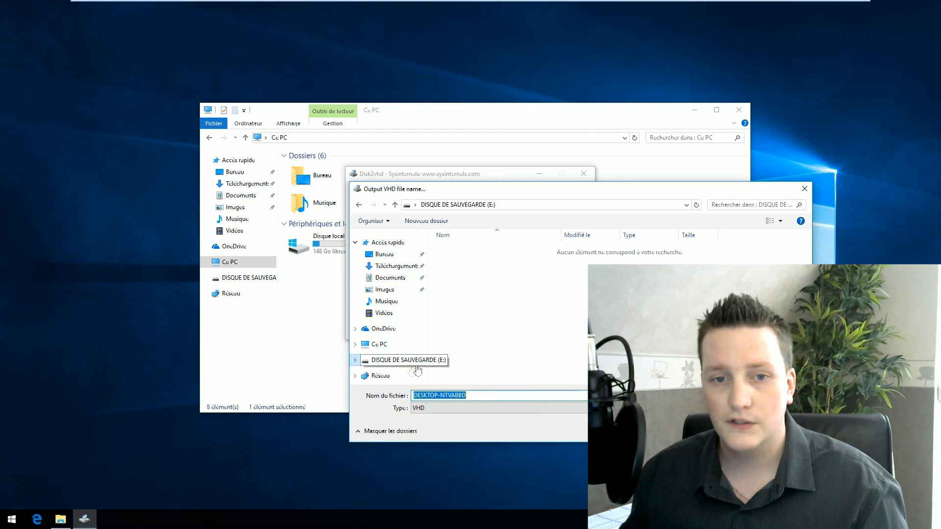
pyautogui.write('youtube')
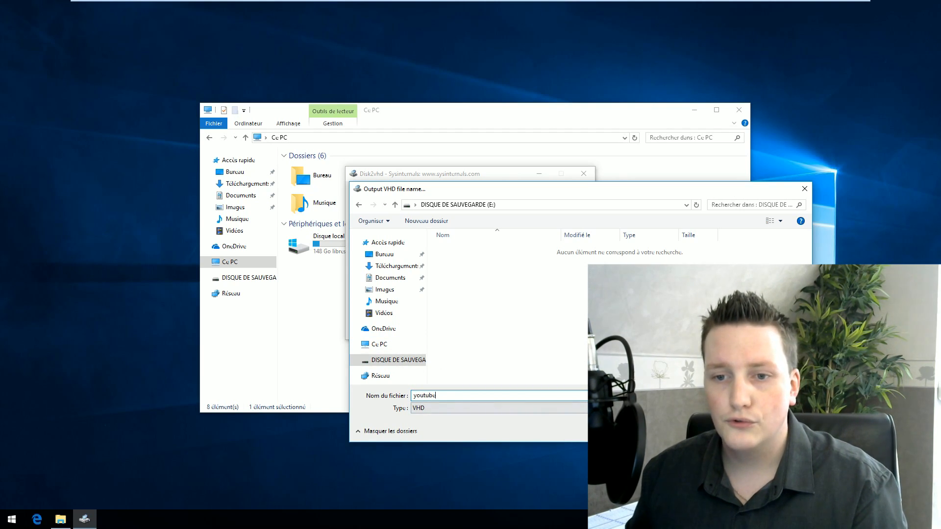
pyautogui.press('Return')
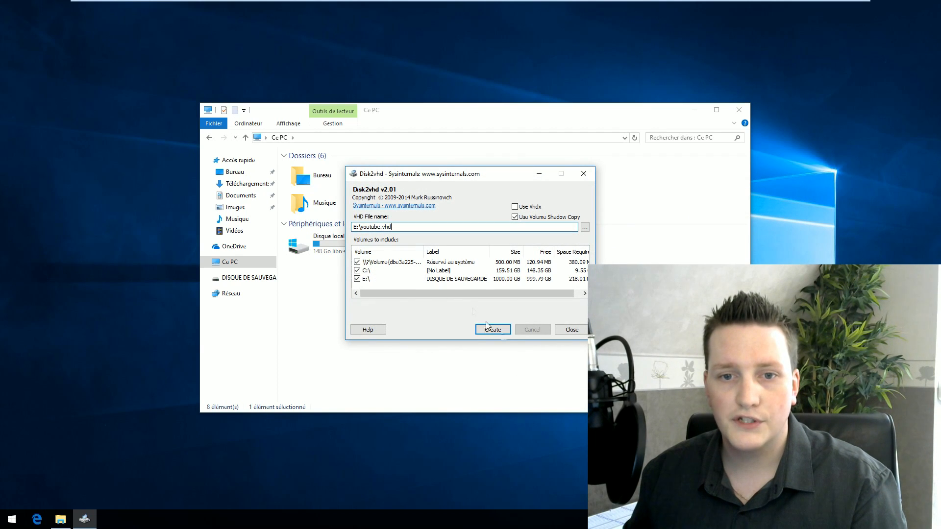
pyautogui.click(497, 331)
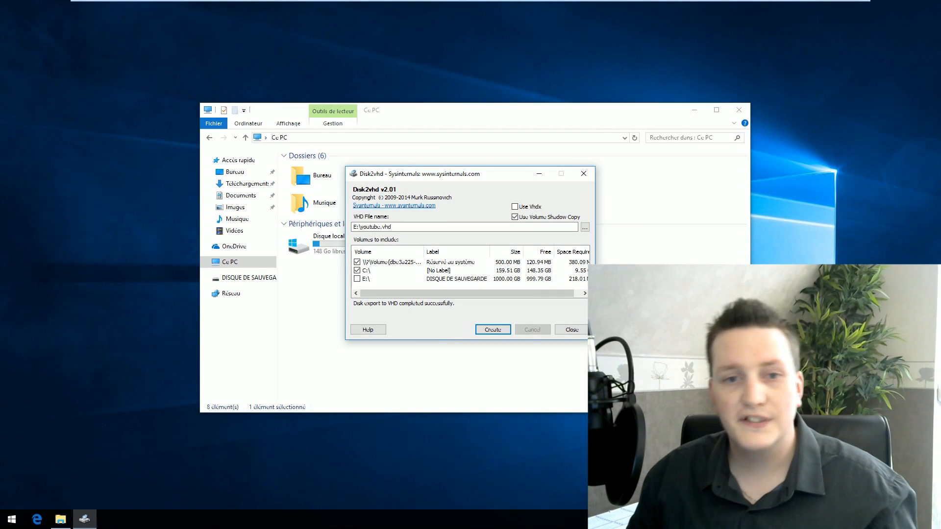
# Check the youtube image file and its size on DISQUE DE SAUVEGARDE (E:), widening the size column
pyautogui.click(302, 271)
pyautogui.doubleClick(473, 236)
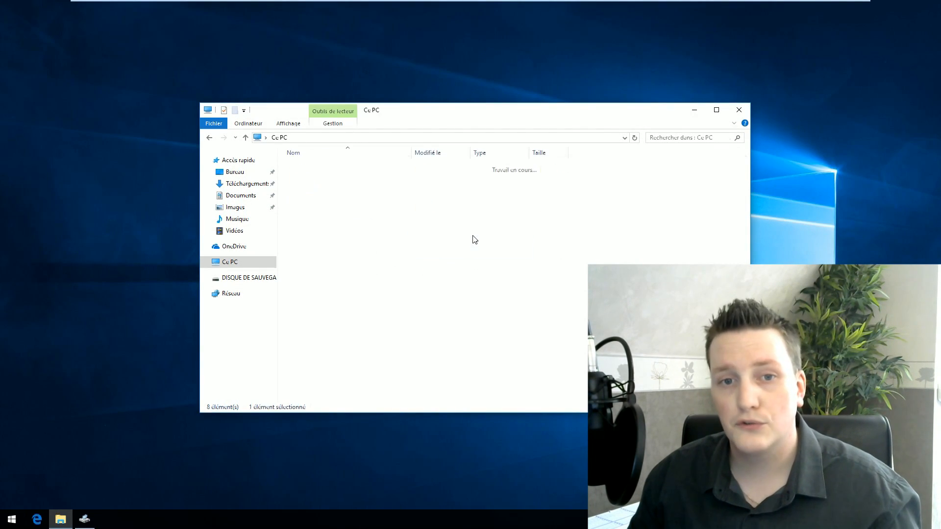
pyautogui.click(311, 169)
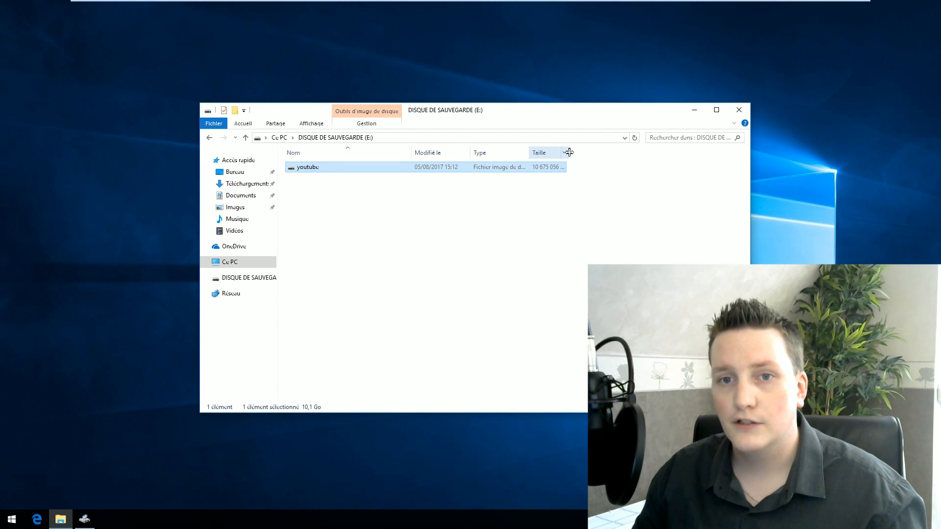
pyautogui.moveTo(569, 152); pyautogui.dragTo(602, 152)
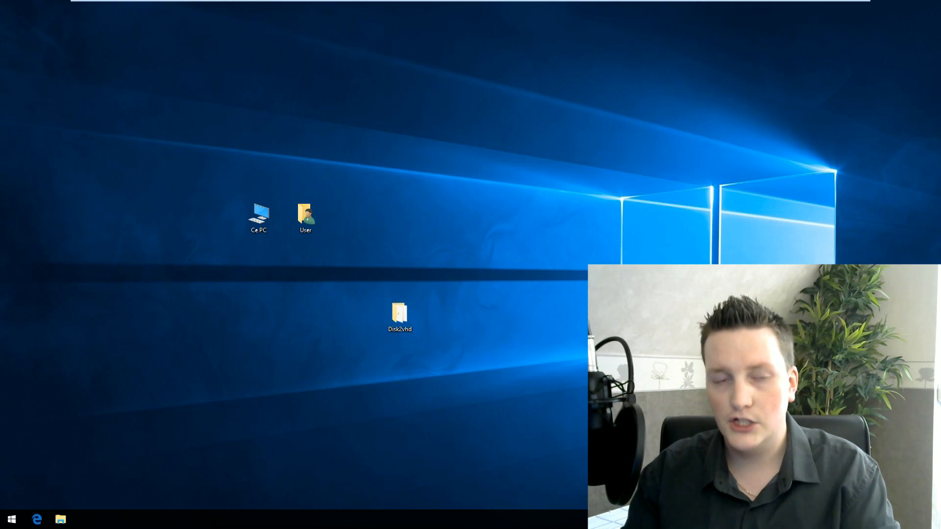
# Open Disk Management (Gestion des disques) in the computer management console for Ce PC
pyautogui.rightClick(254, 219)
pyautogui.click(276, 247)
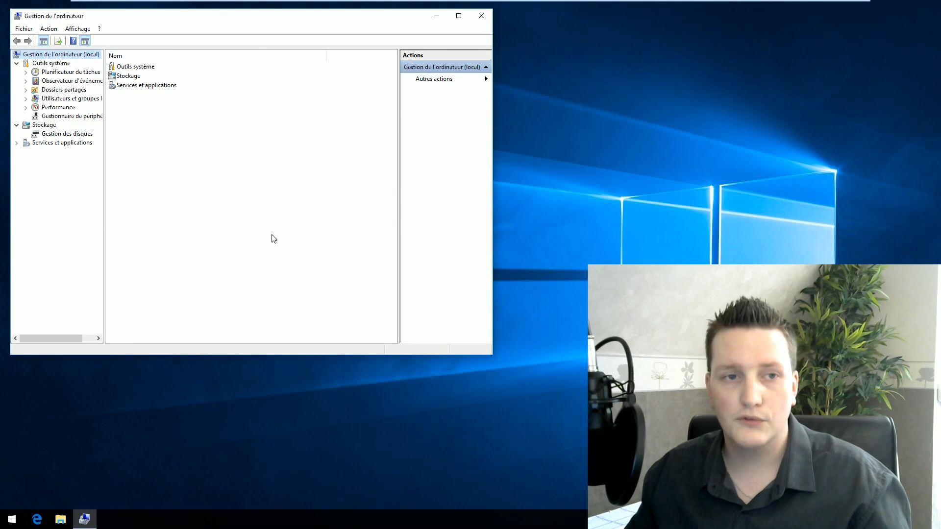
pyautogui.click(69, 134)
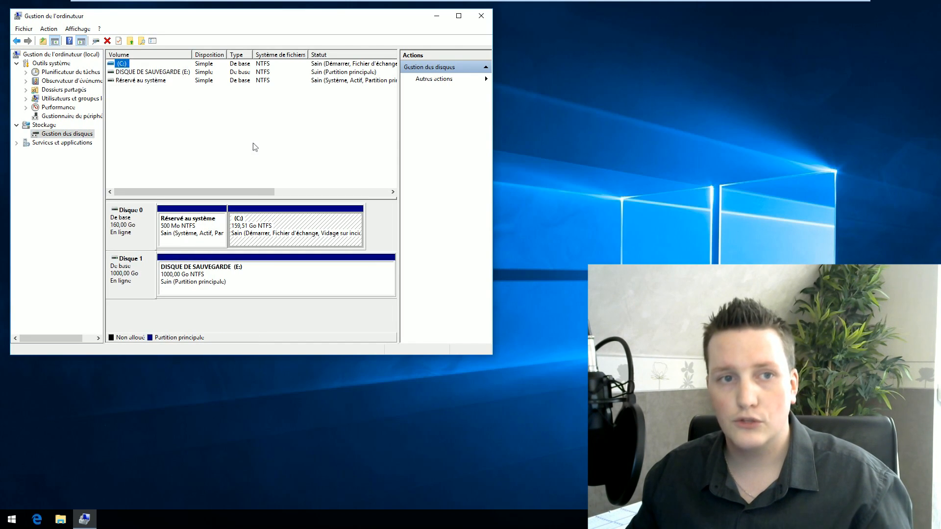
# Attach the virtual disk E:\youtube.VHD in Disk Management with the read-only option (Lecture seule) off
pyautogui.click(53, 29)
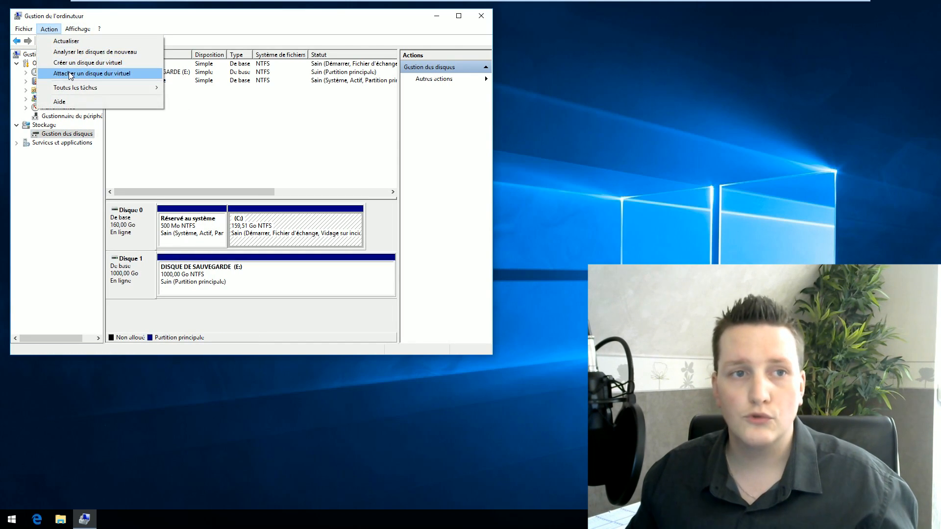
pyautogui.click(71, 74)
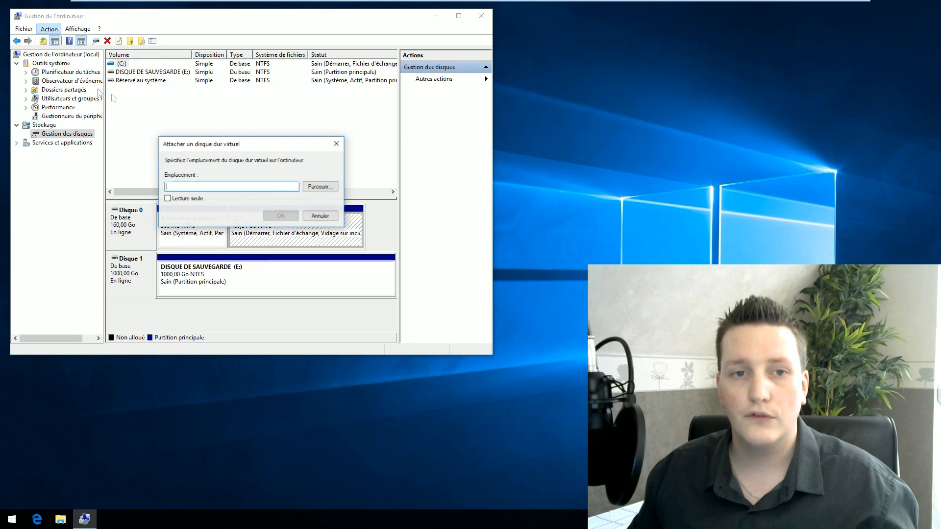
pyautogui.click(316, 188)
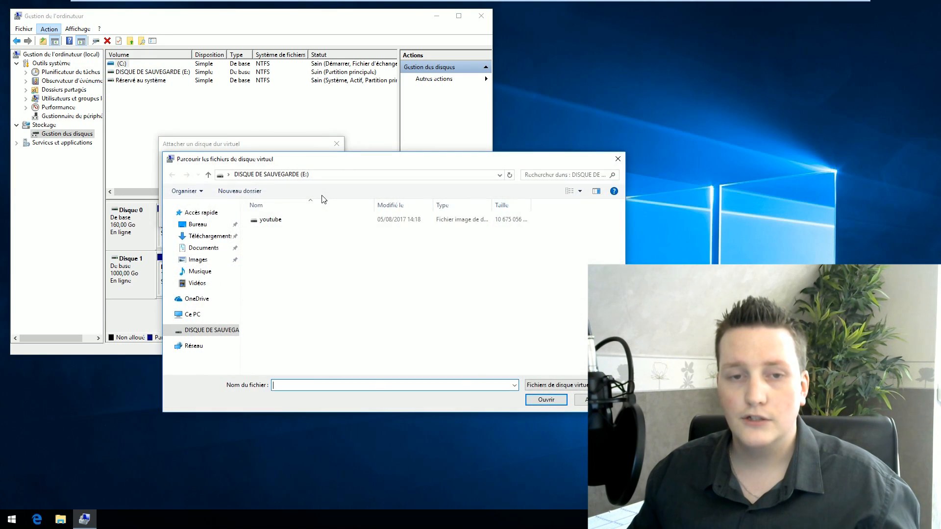
pyautogui.click(273, 223)
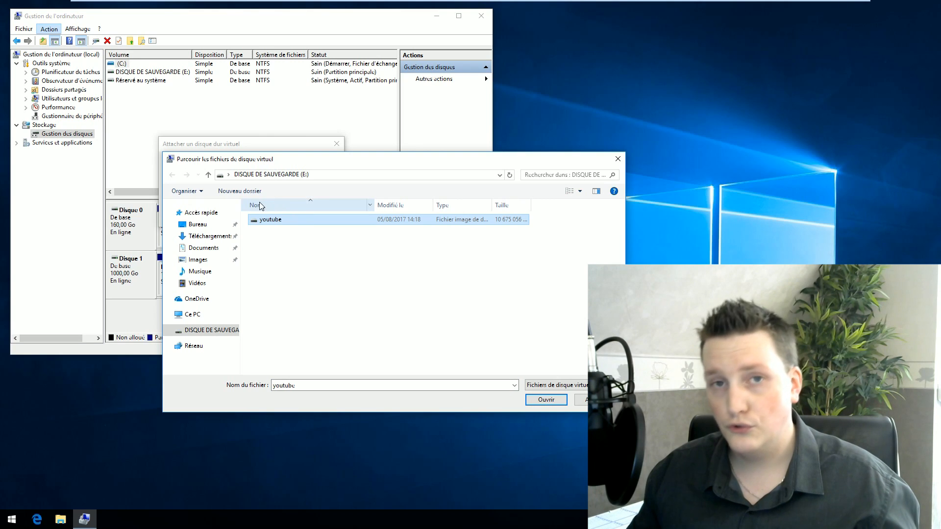
pyautogui.click(542, 401)
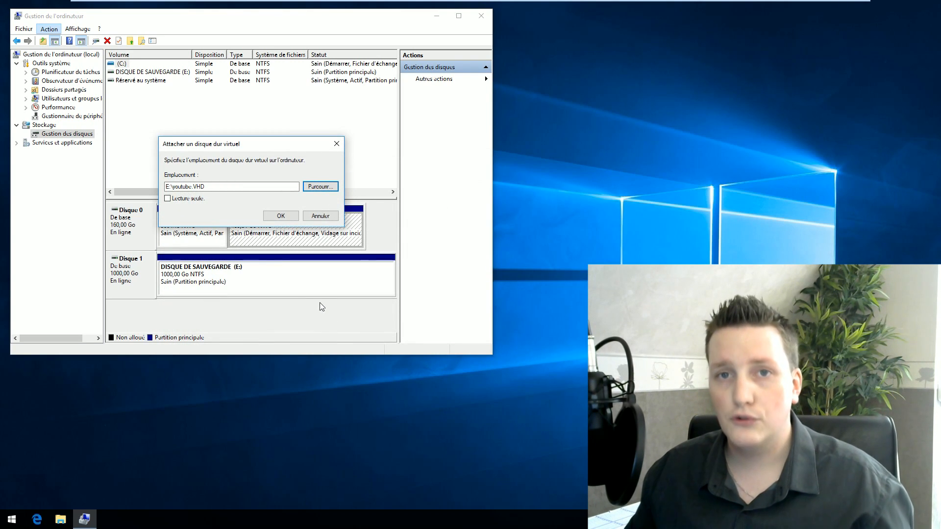
pyautogui.click(167, 198)
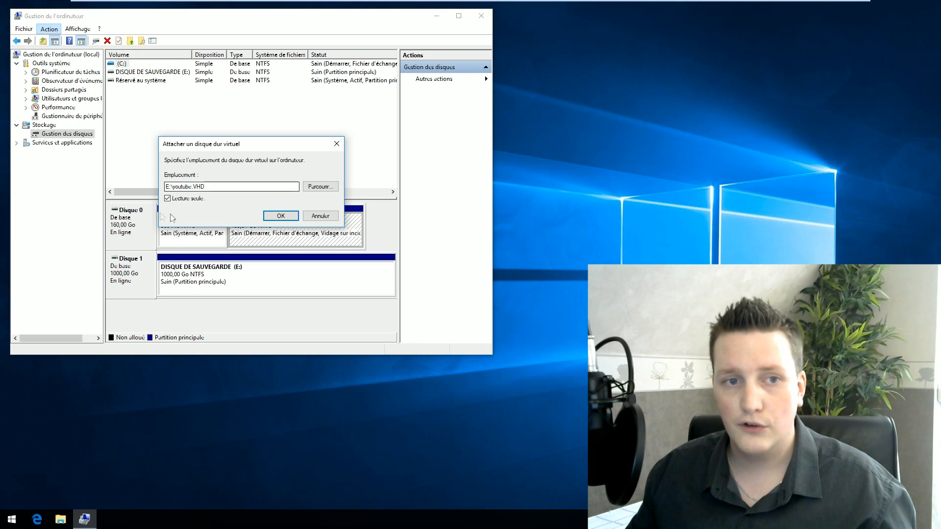
pyautogui.click(167, 198)
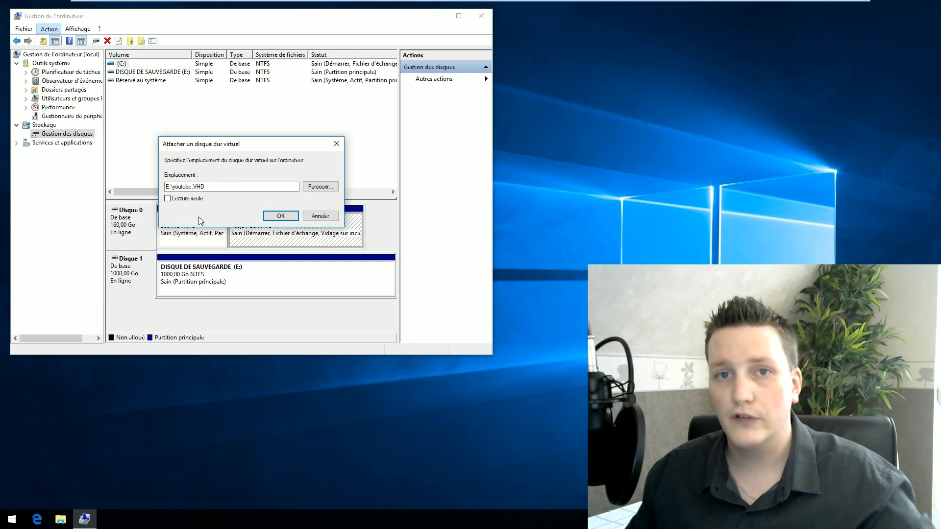
pyautogui.click(280, 215)
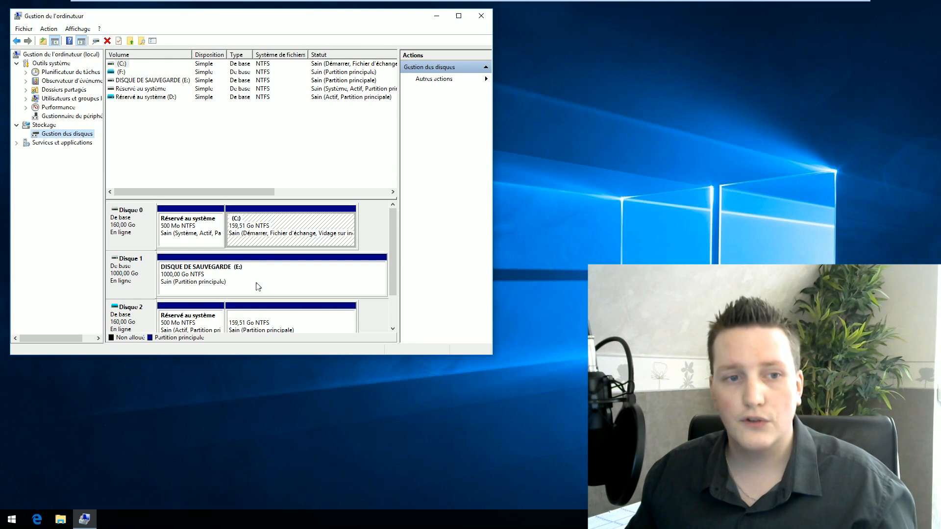
# Look at the mounted D: and F: drives in Ce PC and browse the folders of Disque local (F:)
pyautogui.click(65, 522)
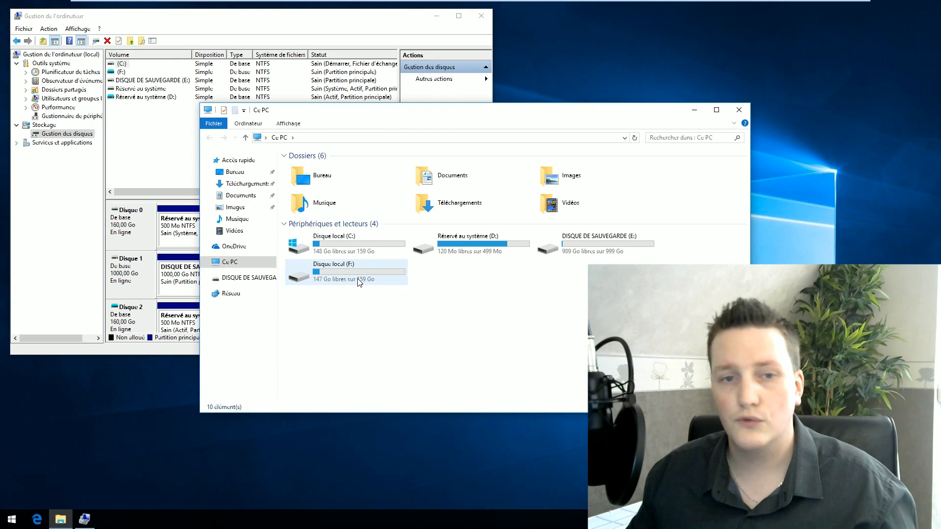
pyautogui.click(359, 283)
pyautogui.click(462, 246)
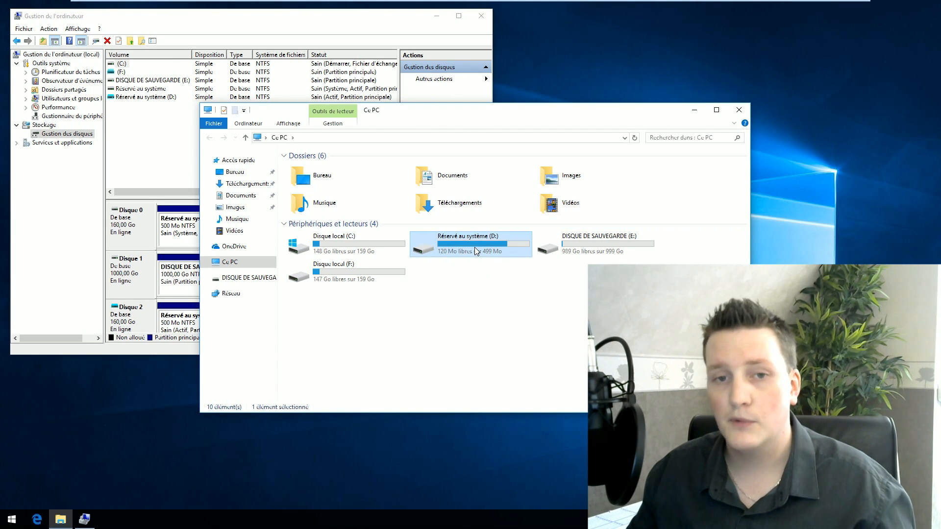
pyautogui.doubleClick(348, 272)
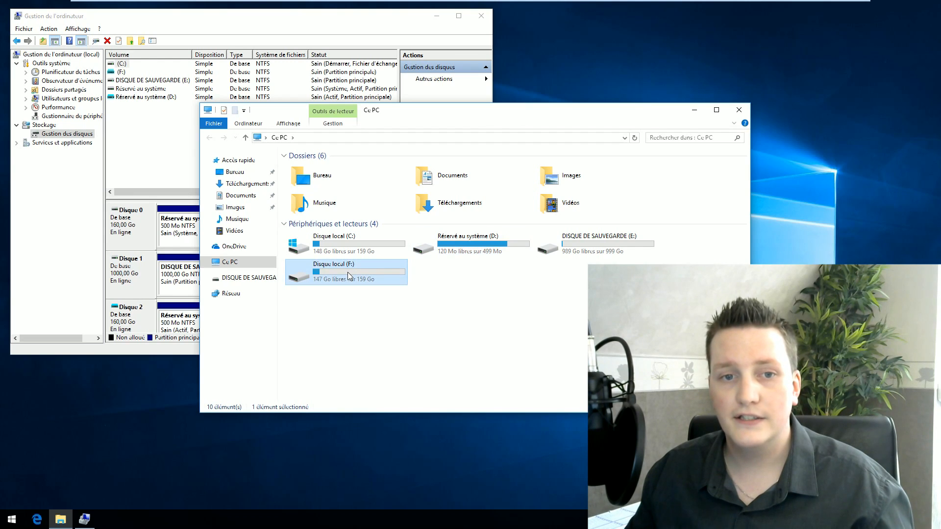
pyautogui.doubleClick(347, 229)
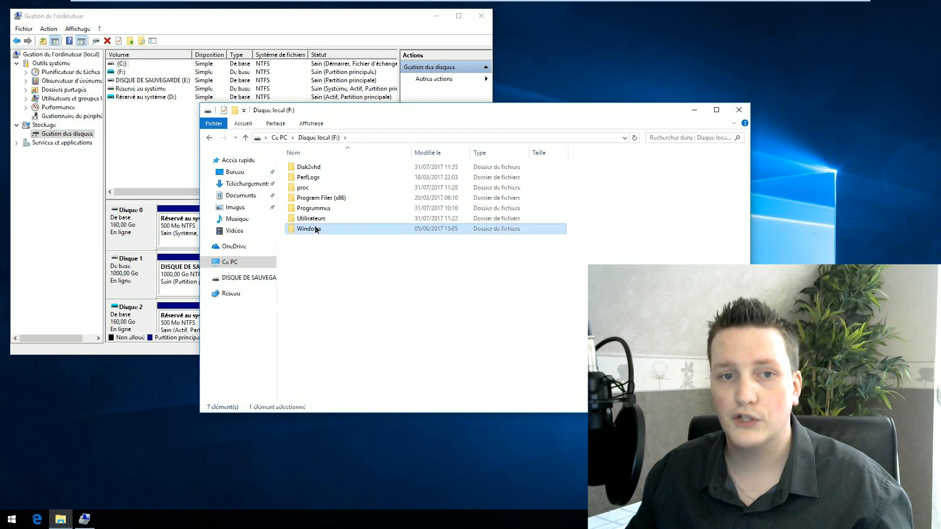
pyautogui.click(318, 138)
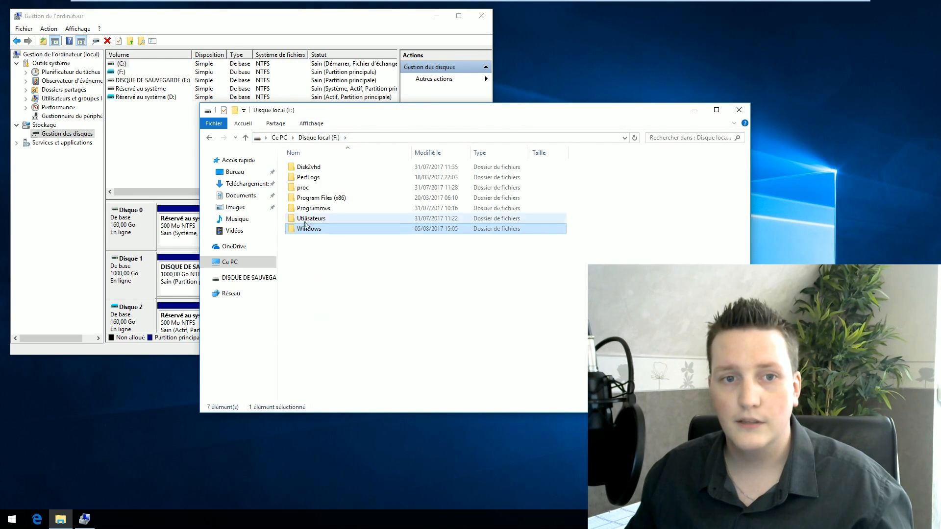
# Examine the contents of the user's desktop folder (Bureau) under Utilisateurs on the mounted F: drive
pyautogui.doubleClick(333, 218)
pyautogui.doubleClick(303, 178)
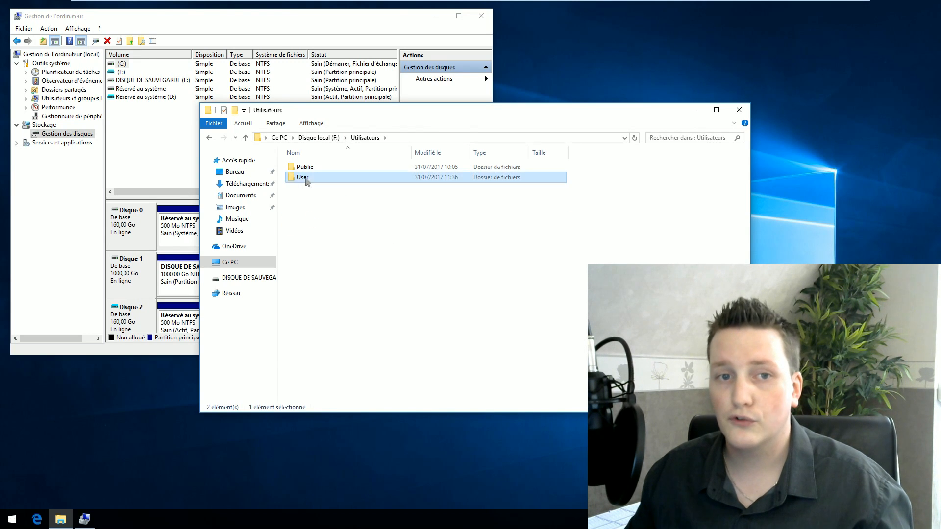
pyautogui.doubleClick(306, 167)
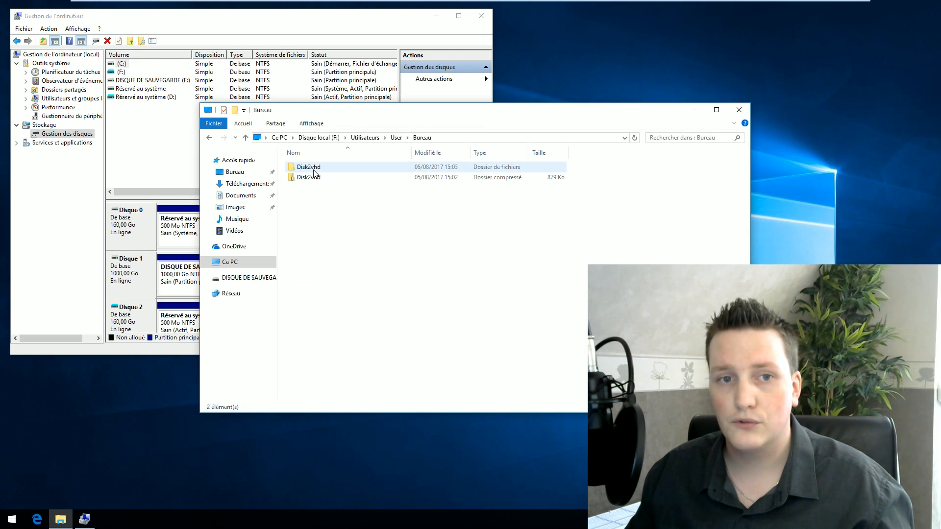
pyautogui.moveTo(334, 214); pyautogui.dragTo(307, 166)
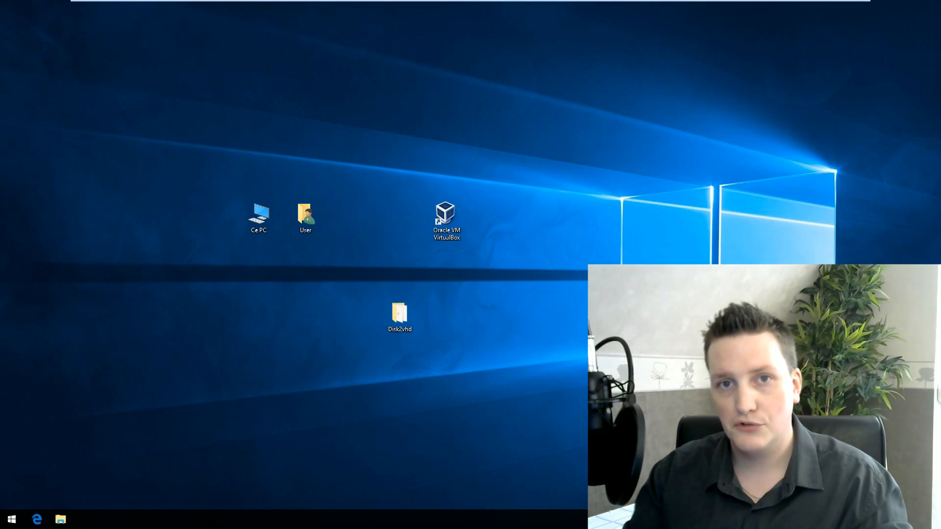
# Start a new VirtualBox machine named youtube, type Microsoft Windows, version Windows 10 (64-bit), with 2048 MB of memory
pyautogui.doubleClick(457, 218)
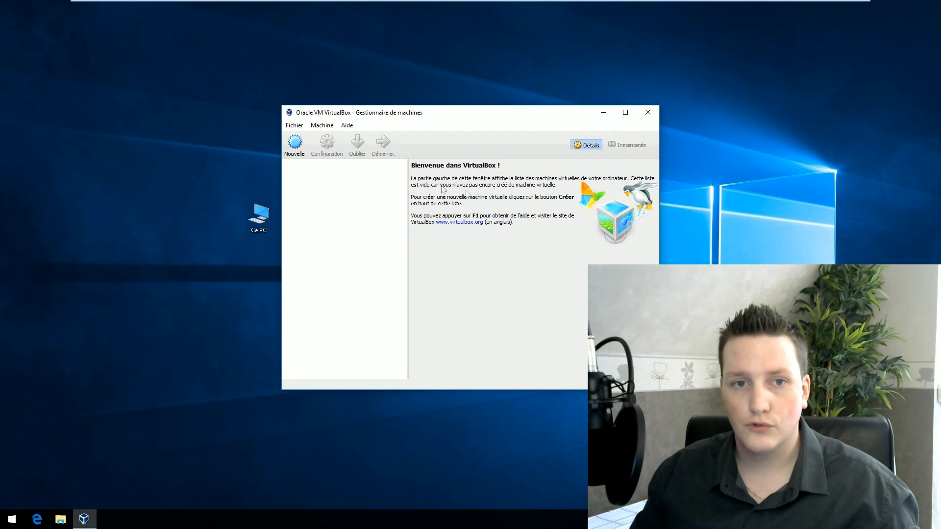
pyautogui.click(295, 144)
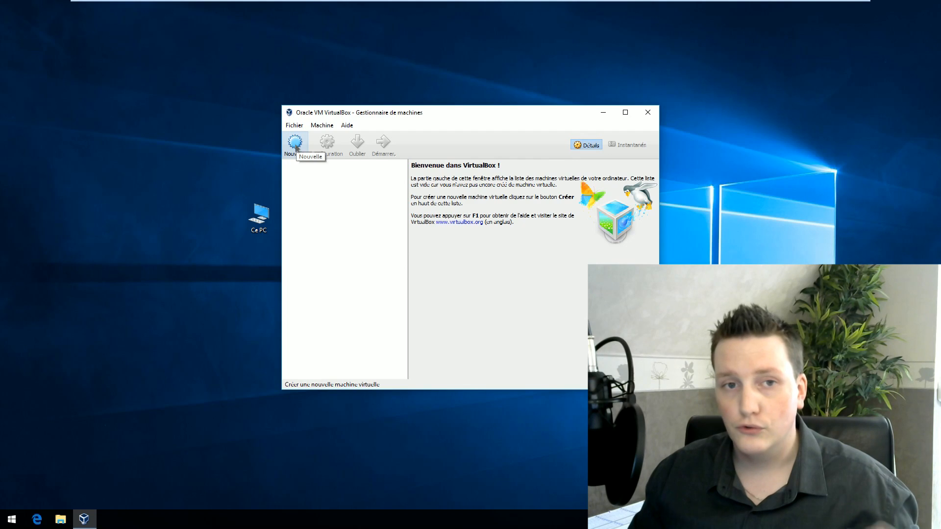
pyautogui.write('youtube')
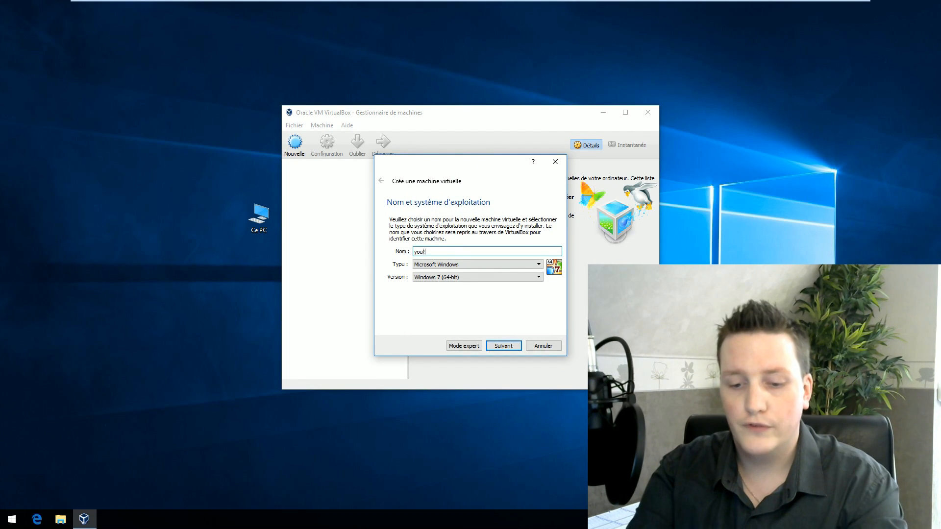
pyautogui.click(461, 264)
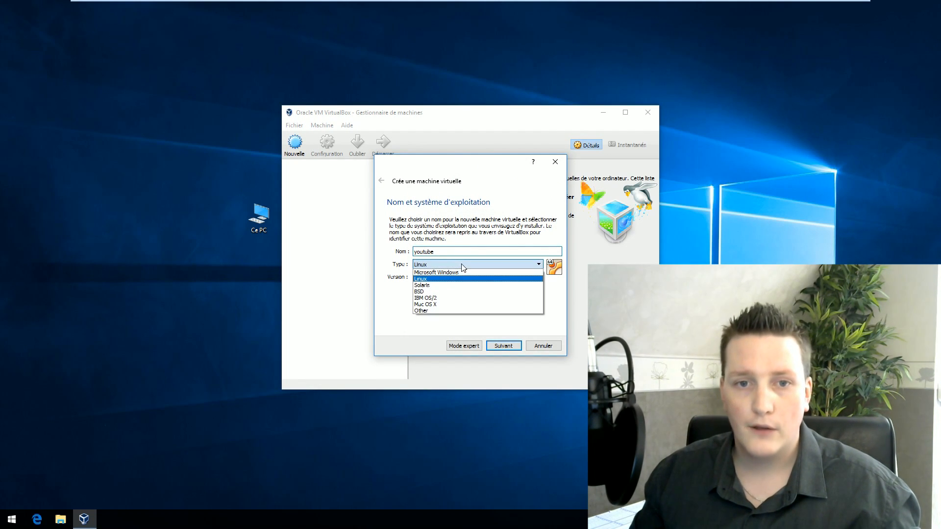
pyautogui.click(436, 272)
pyautogui.click(448, 277)
pyautogui.scroll(-2, 474, 331)
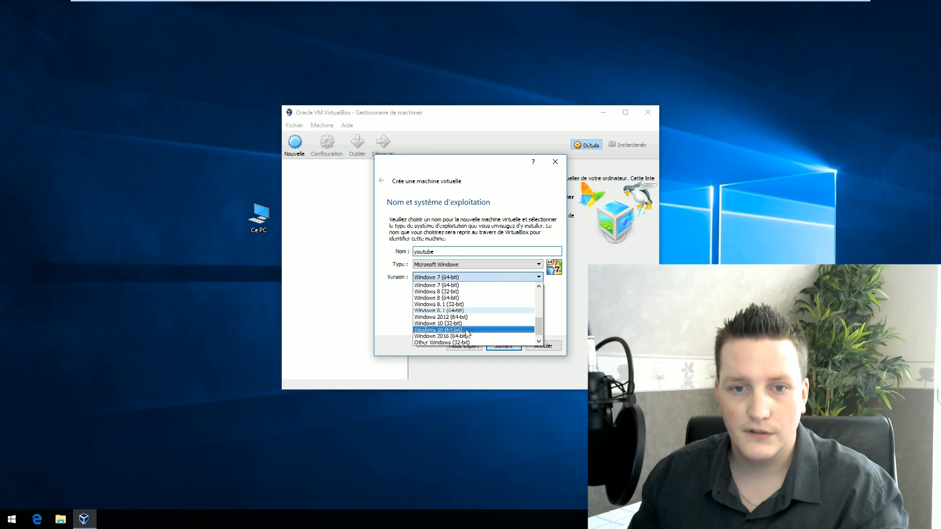
pyautogui.click(463, 329)
pyautogui.click(504, 347)
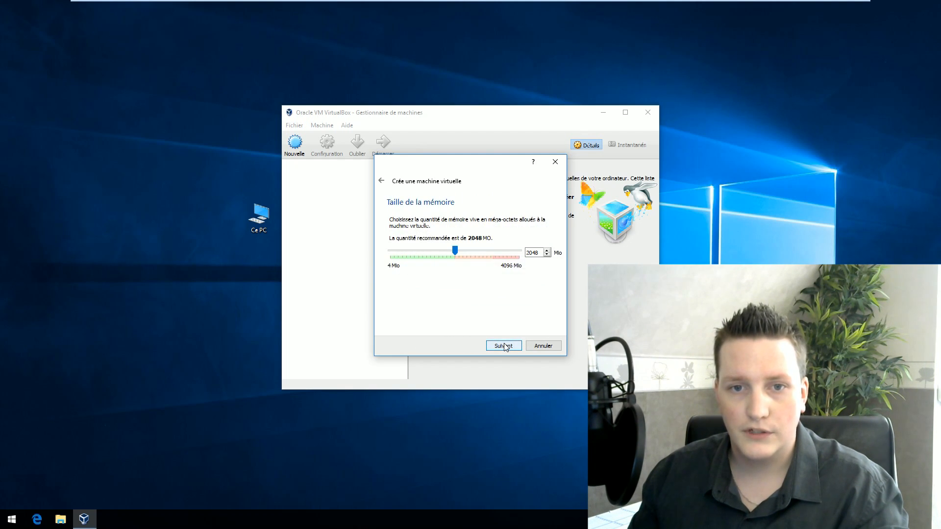
pyautogui.click(509, 348)
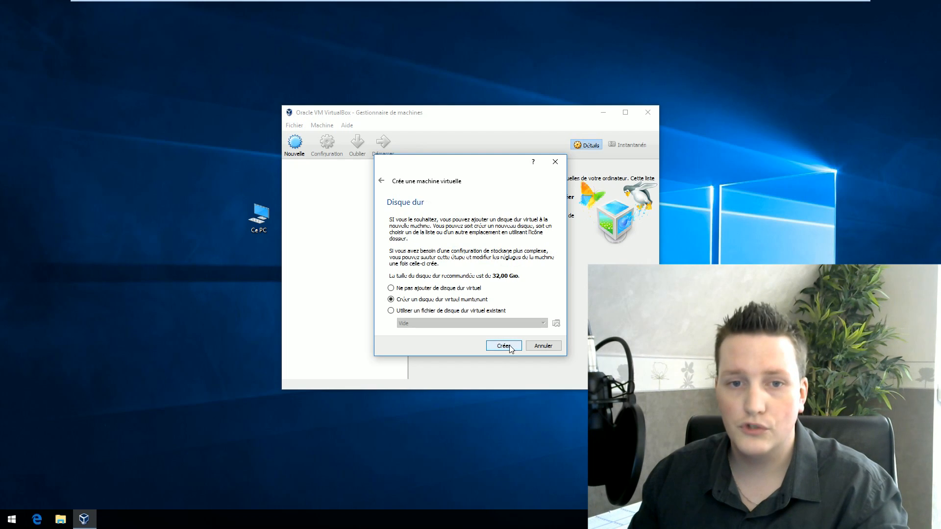
# Give the new machine the existing youtube virtual disk from DISQUE DE SAUVEGARDE (E:) and create it
pyautogui.click(426, 310)
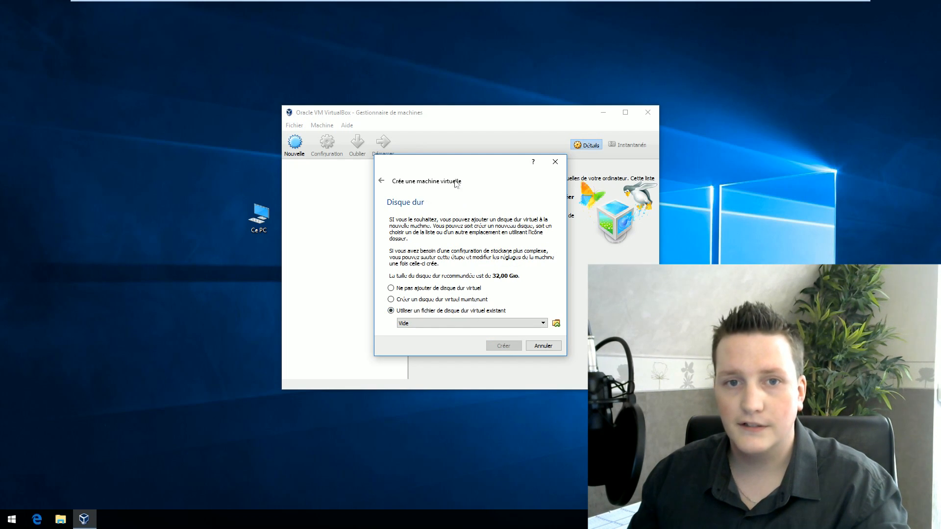
pyautogui.moveTo(379, 159); pyautogui.dragTo(181, 151)
pyautogui.click(357, 313)
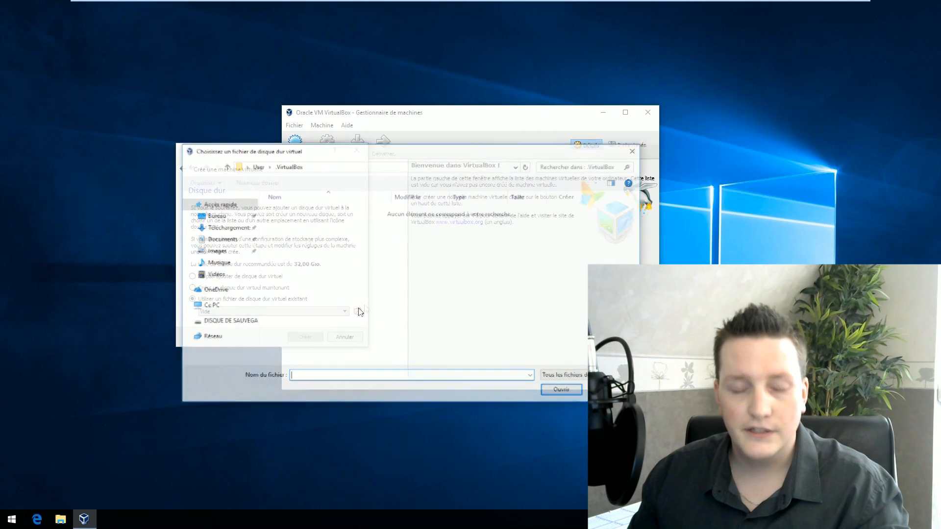
pyautogui.click(234, 321)
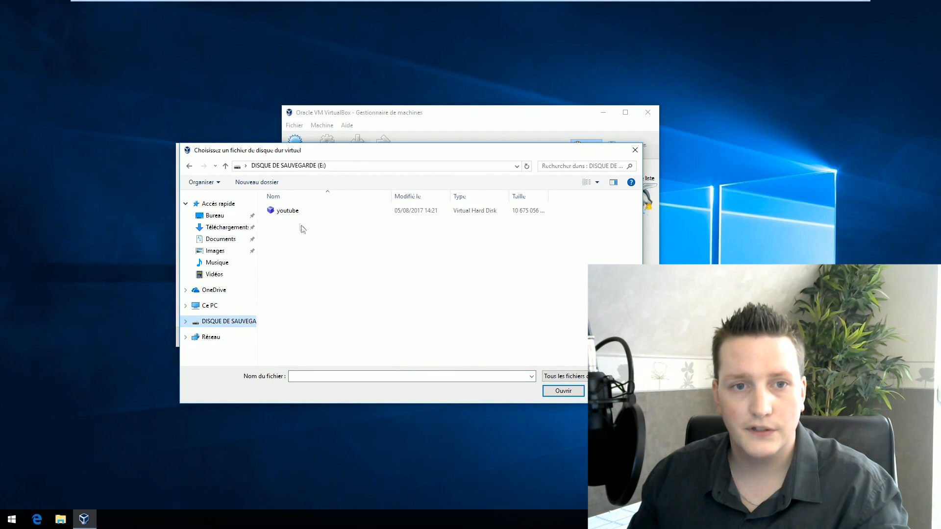
pyautogui.click(297, 216)
pyautogui.click(546, 392)
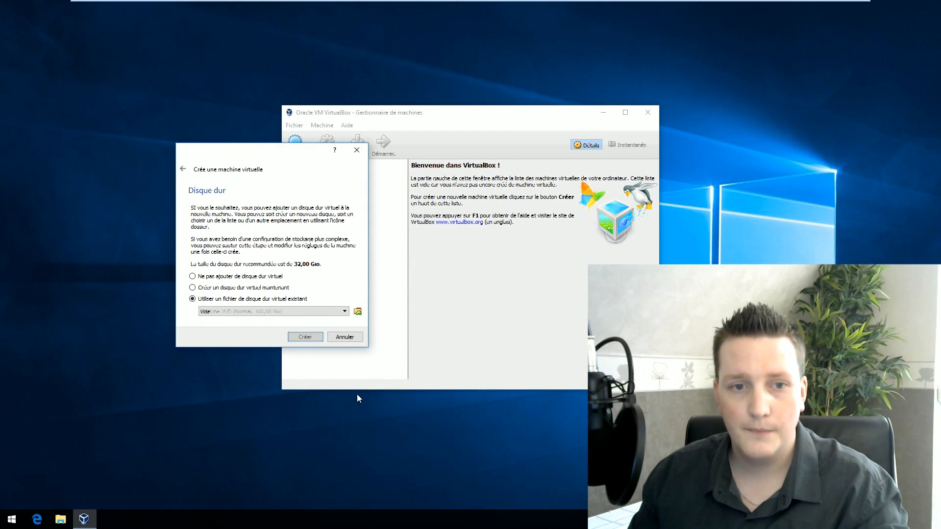
pyautogui.press('Return')
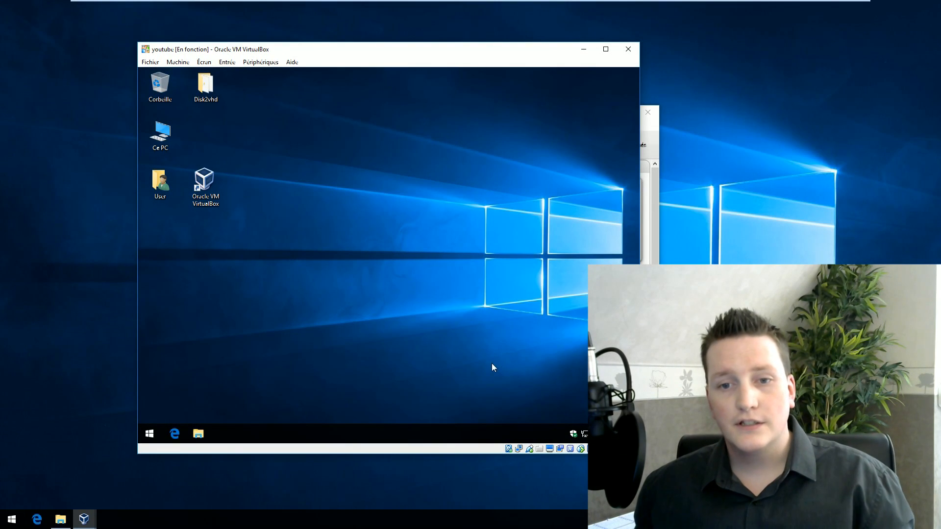
# Open the Disk2vhd folder on the running youtube virtual machine's desktop
pyautogui.doubleClick(197, 90)
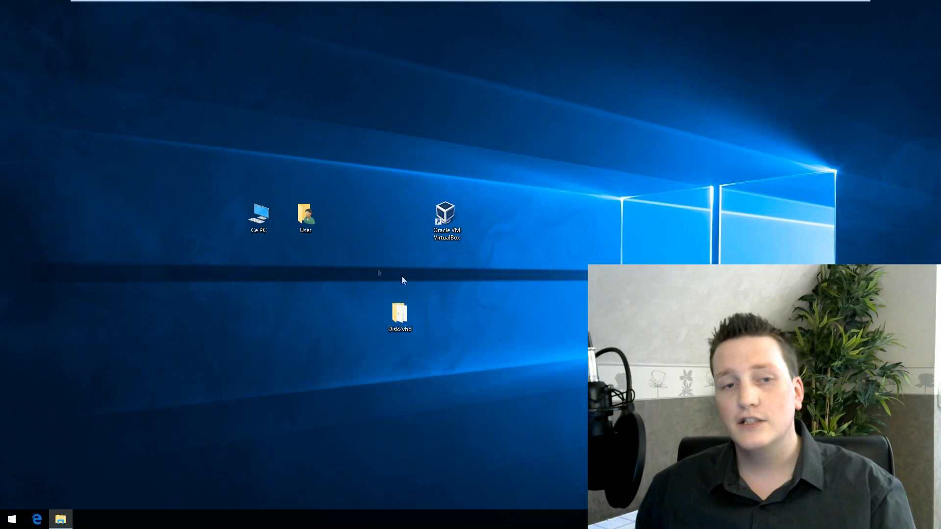
# Open the computer management console for Ce PC again and show Disk Management (Gestion des disques)
pyautogui.rightClick(255, 214)
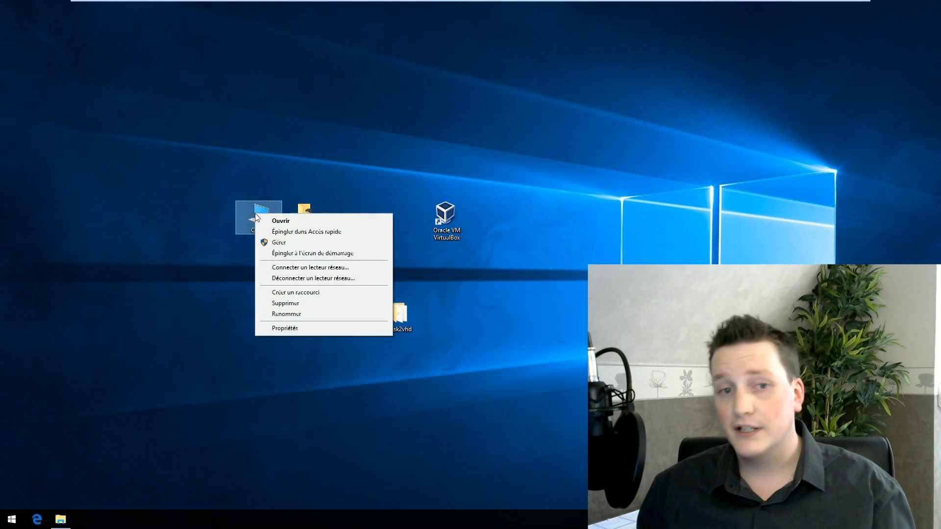
pyautogui.click(277, 243)
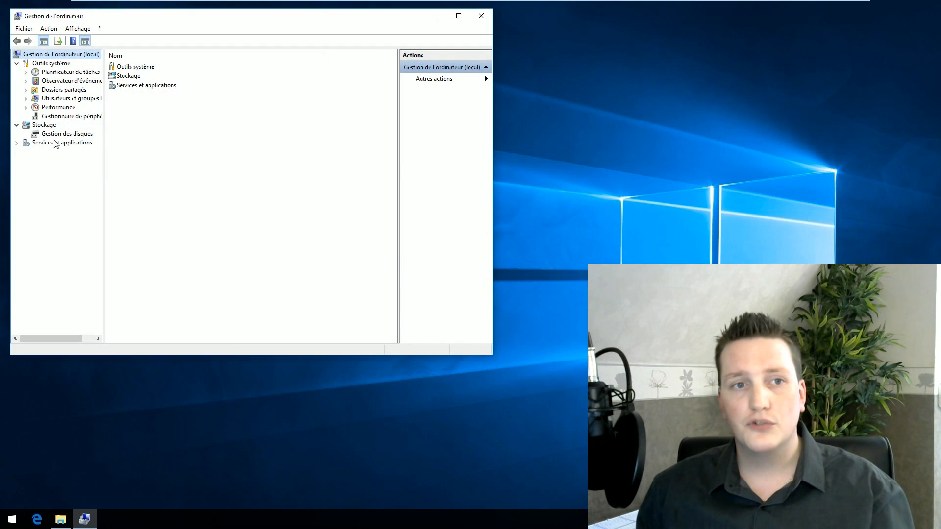
pyautogui.click(64, 134)
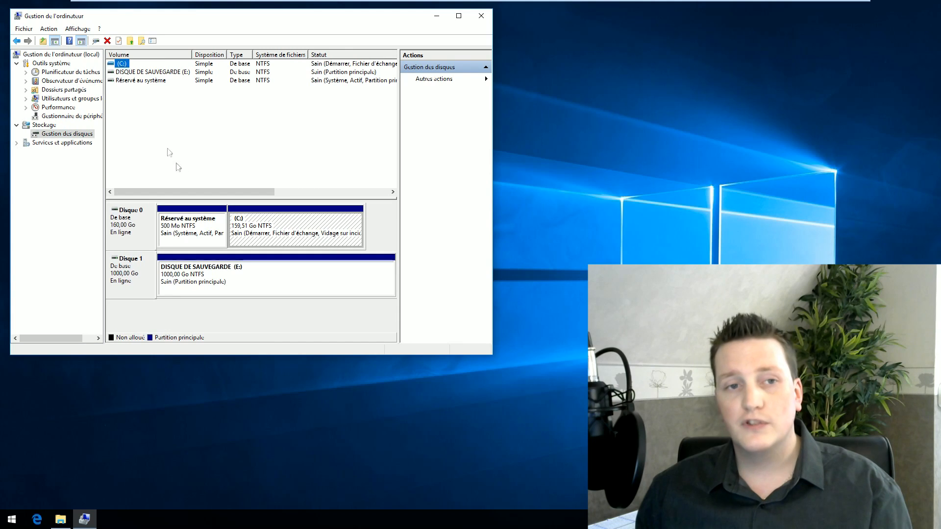
# Attach the virtual hard disk E:\youtube.VHD with write access
pyautogui.click(49, 29)
pyautogui.click(64, 73)
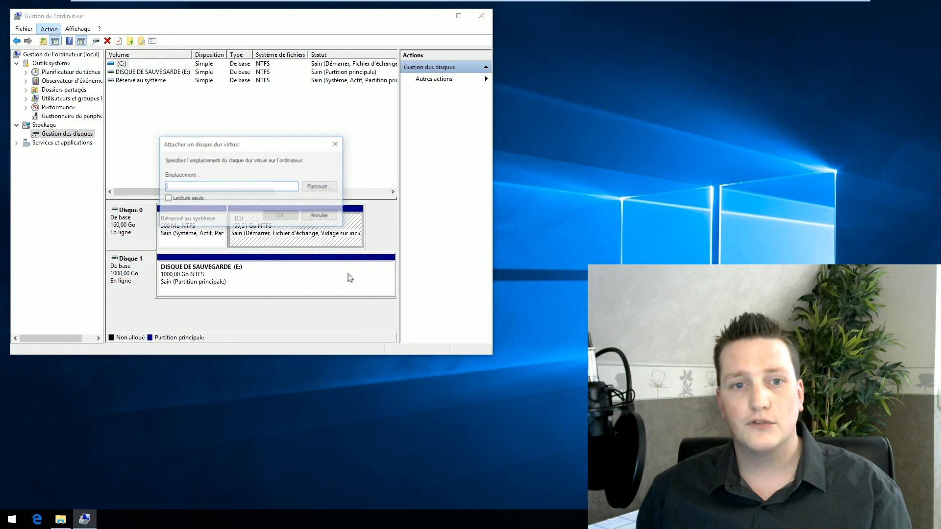
pyautogui.click(317, 187)
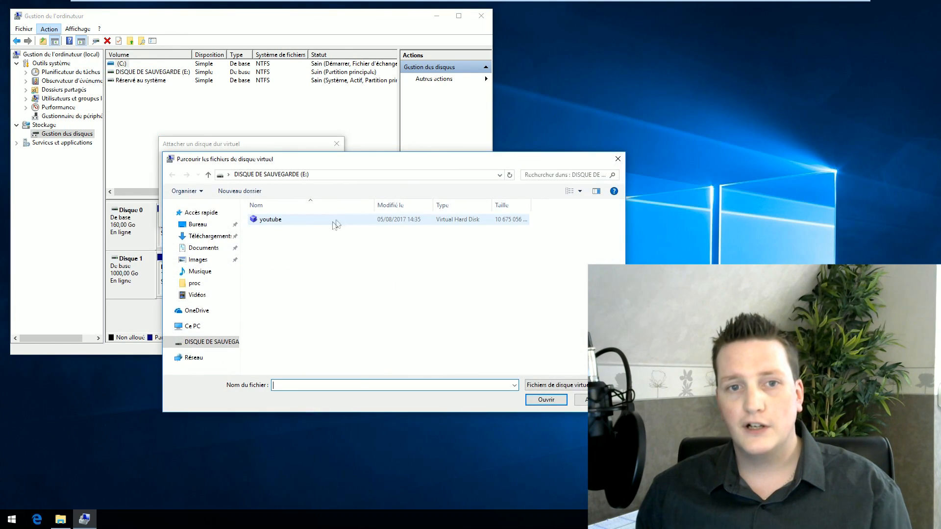
pyautogui.click(266, 221)
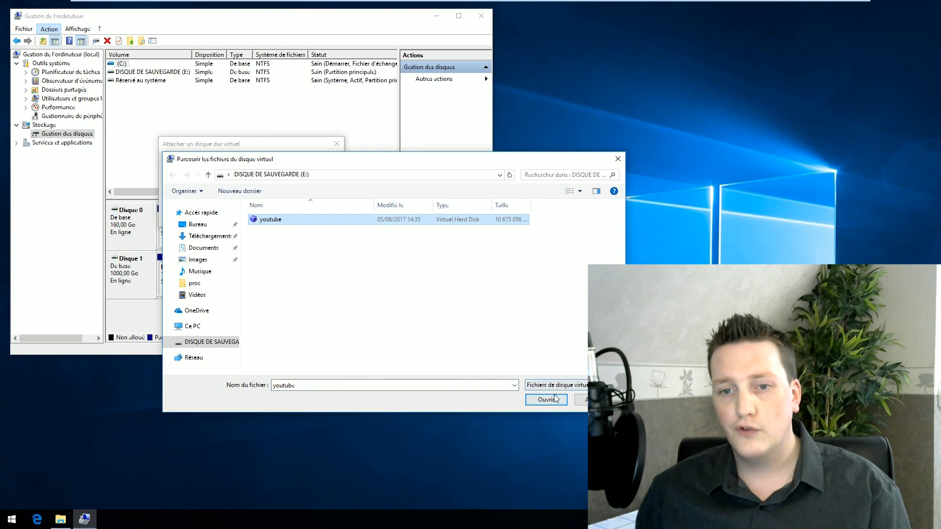
pyautogui.click(545, 399)
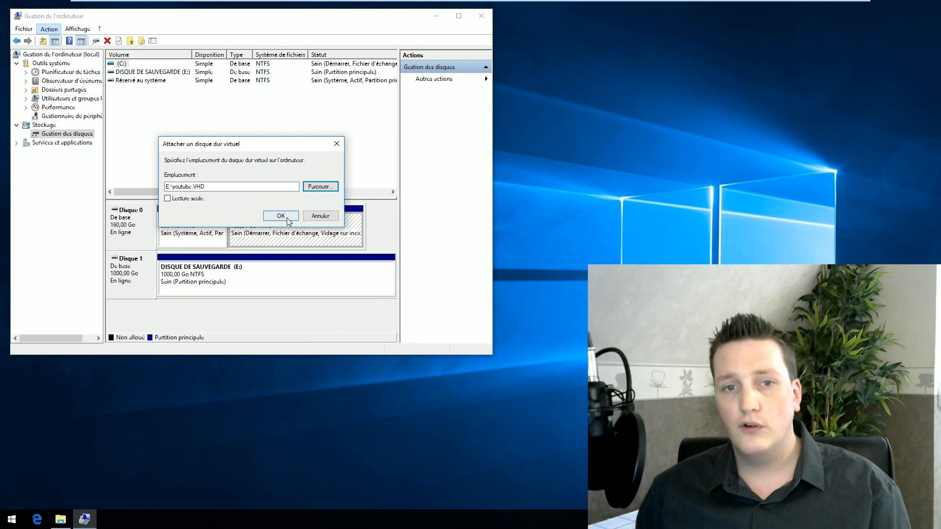
pyautogui.click(280, 216)
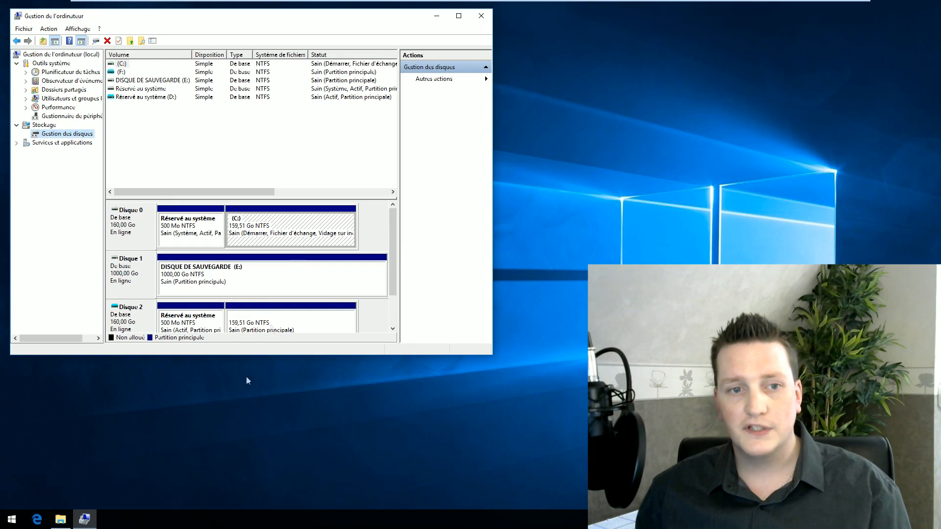
# Open the attached drive Disque local (F:) in Ce PC and locate its Windows folder
pyautogui.click(60, 518)
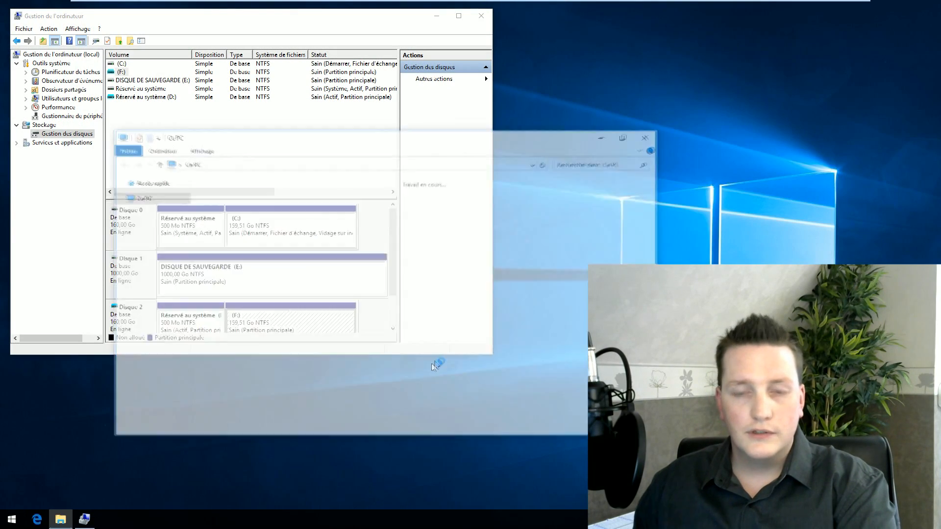
pyautogui.click(261, 298)
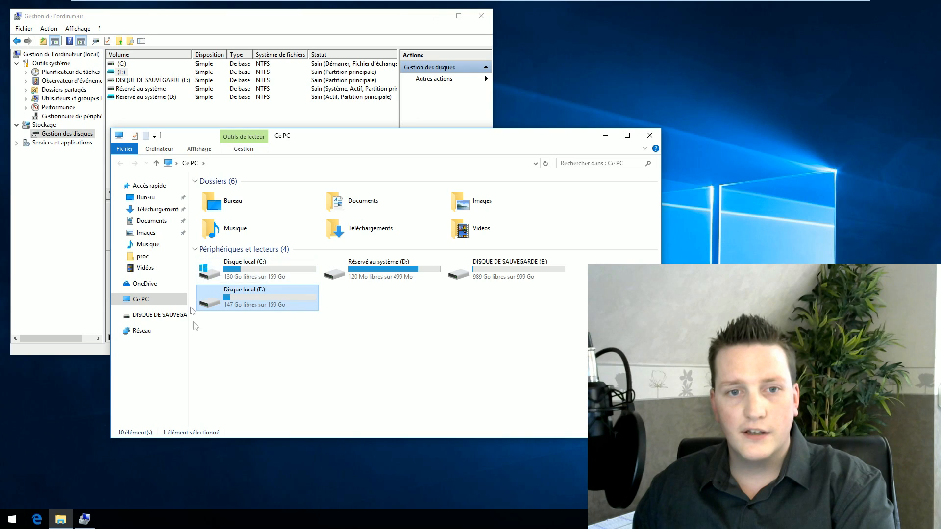
pyautogui.doubleClick(263, 299)
pyautogui.click(236, 255)
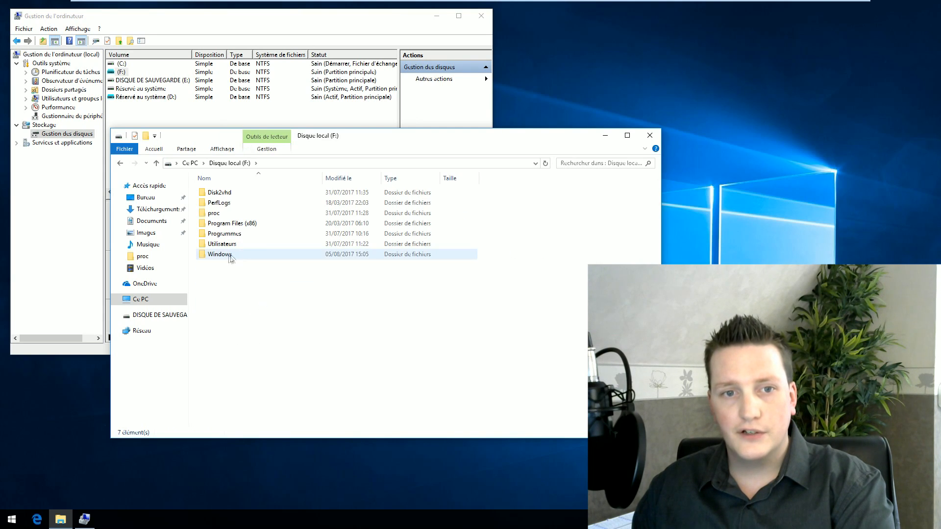
# Start Windows PowerShell as administrator and place its window over the file browser
pyautogui.rightClick(11, 519)
pyautogui.click(101, 397)
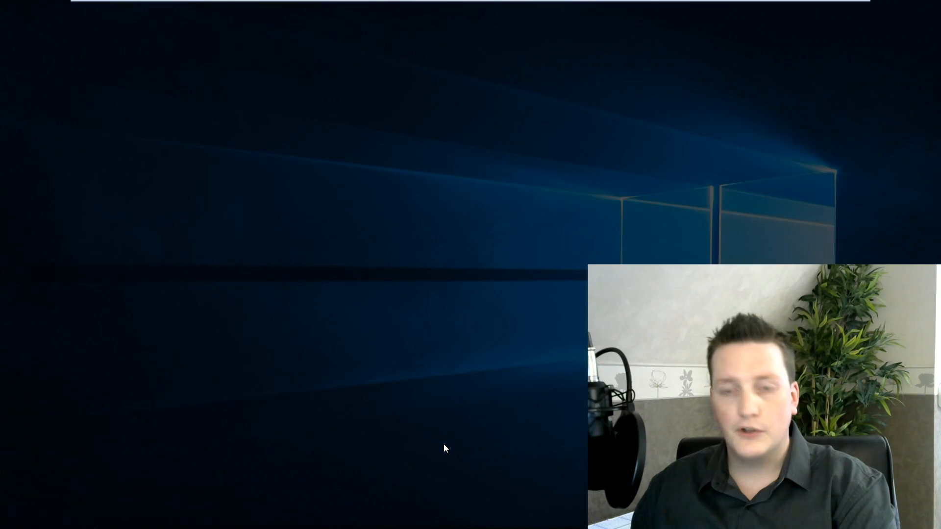
pyautogui.click(418, 328)
pyautogui.moveTo(191, 9); pyautogui.dragTo(378, 221)
pyautogui.click(372, 302)
pyautogui.press('Escape')
# Create boot files for the attached disk's Windows installation by running bcdboot F:\Windows\
pyautogui.write('bcd')
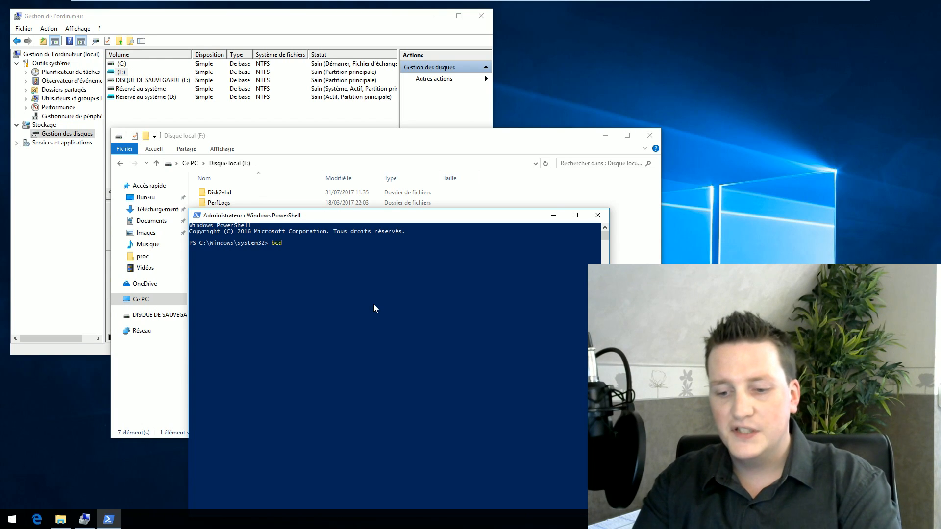
pyautogui.write('boot F:\\')
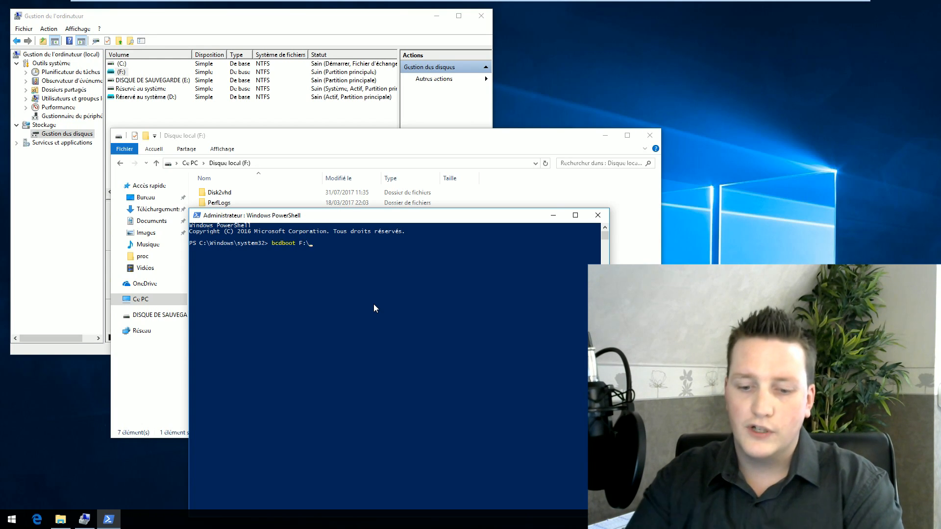
pyautogui.write('Windows\\')
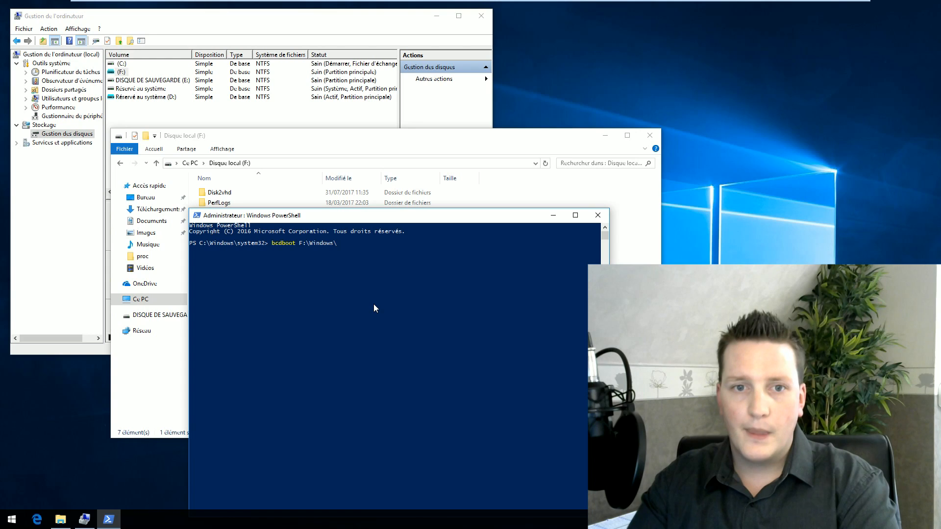
pyautogui.press('Return')
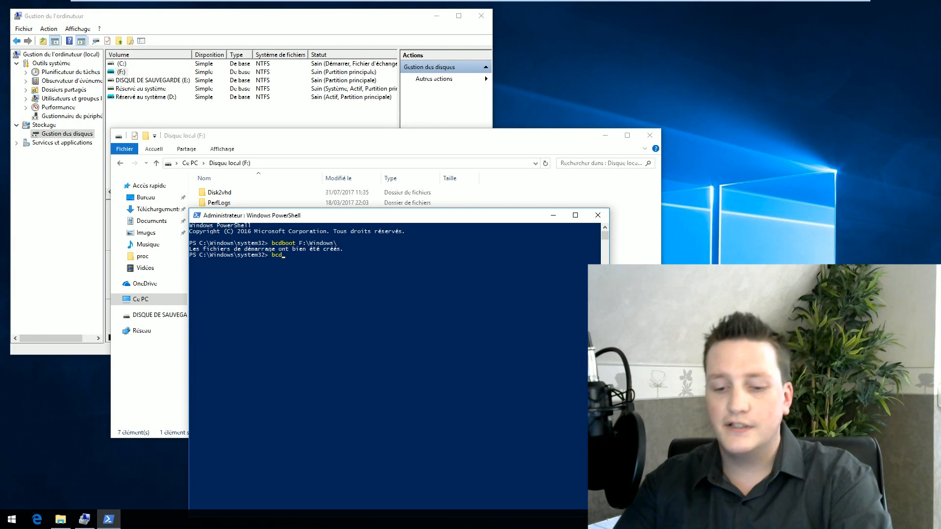
# List the boot entries with bcdedit /v and examine the youtube.VHD and C: partition loaders and the VHD entry's identifier
pyautogui.write('dit /v')
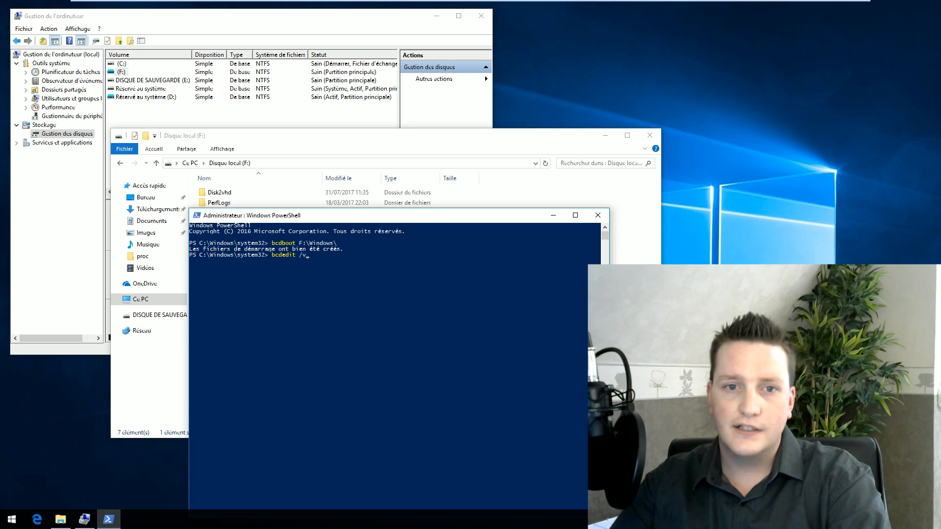
pyautogui.press('Return')
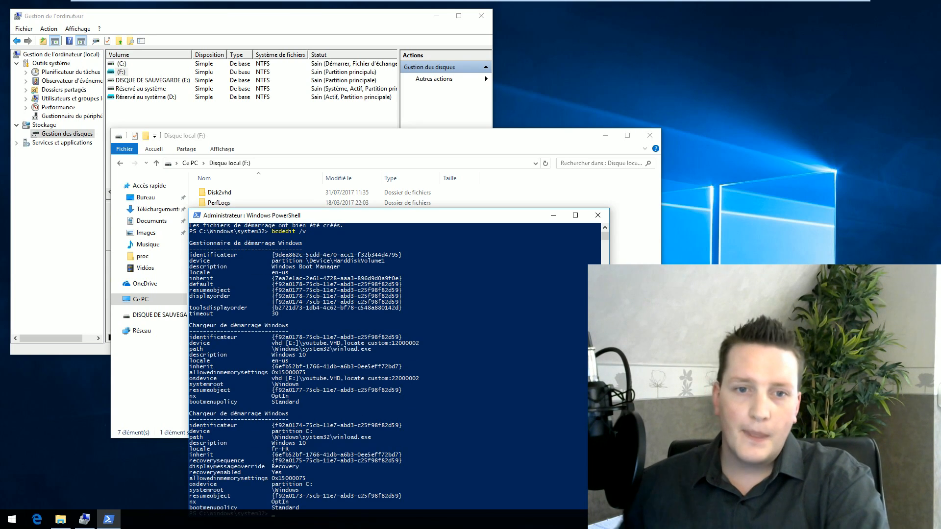
pyautogui.moveTo(311, 356); pyautogui.dragTo(269, 351)
pyautogui.click(334, 353)
pyautogui.moveTo(338, 344); pyautogui.dragTo(308, 346)
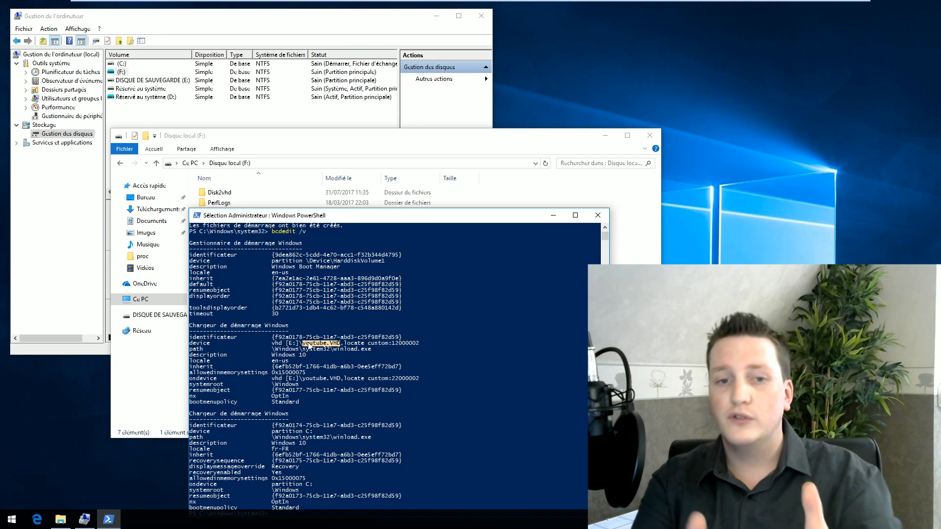
pyautogui.moveTo(314, 445)
pyautogui.mouseDown()
pyautogui.moveTo(273, 444)
pyautogui.moveTo(282, 433)
pyautogui.moveTo(316, 434)
pyautogui.mouseUp()
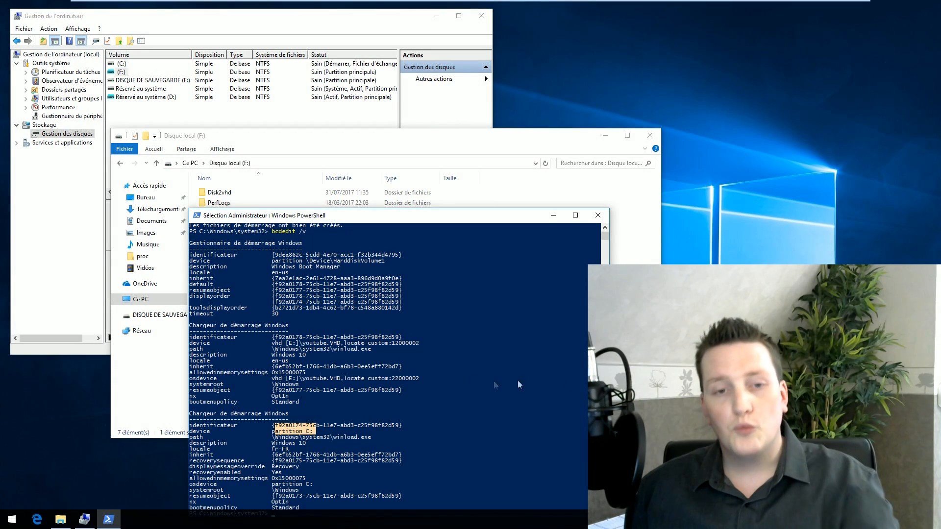
pyautogui.moveTo(270, 338); pyautogui.dragTo(402, 340)
pyautogui.rightClick(399, 341)
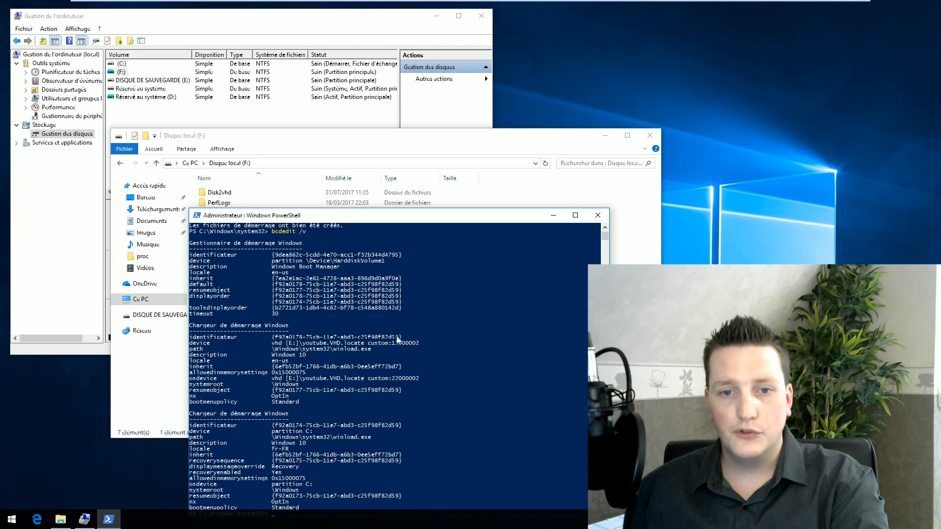
pyautogui.press('Return')
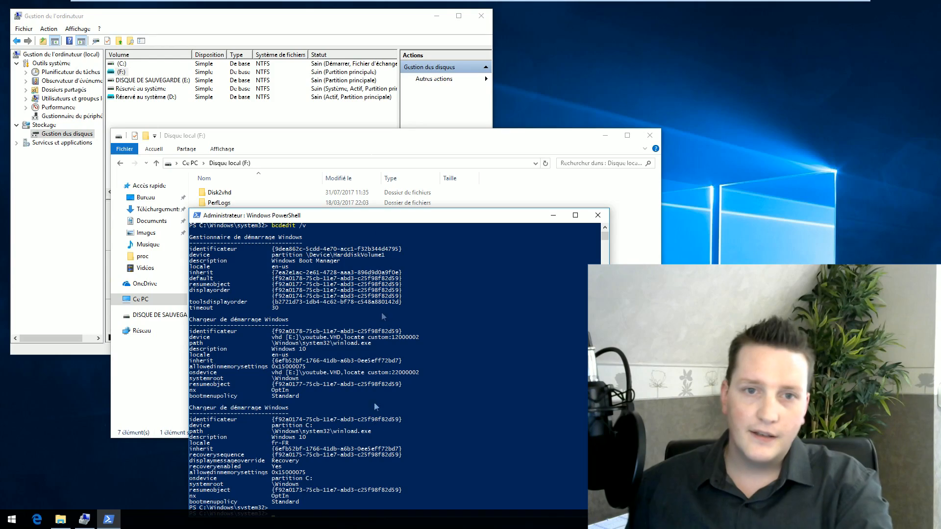
# Use bcdedit /set with the VHD loader's copied identifier in quotes to change its description to "Youtube VHD"
pyautogui.moveTo(368, 219); pyautogui.dragTo(272, 81)
pyautogui.write('bcdedit ')
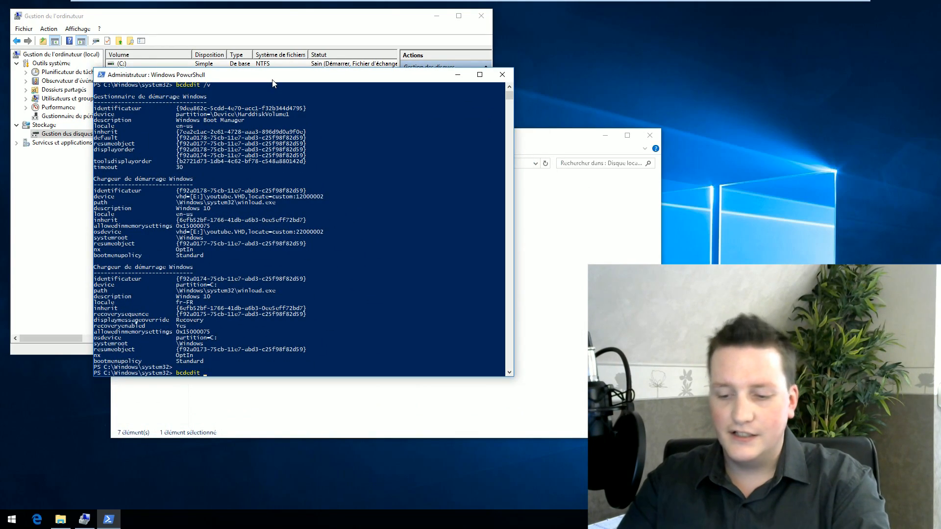
pyautogui.write('/set')
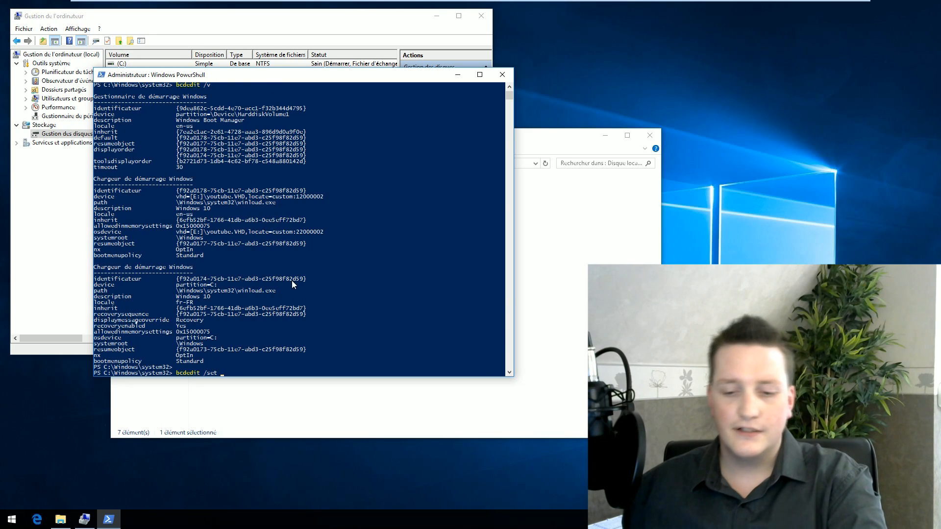
pyautogui.write(' "')
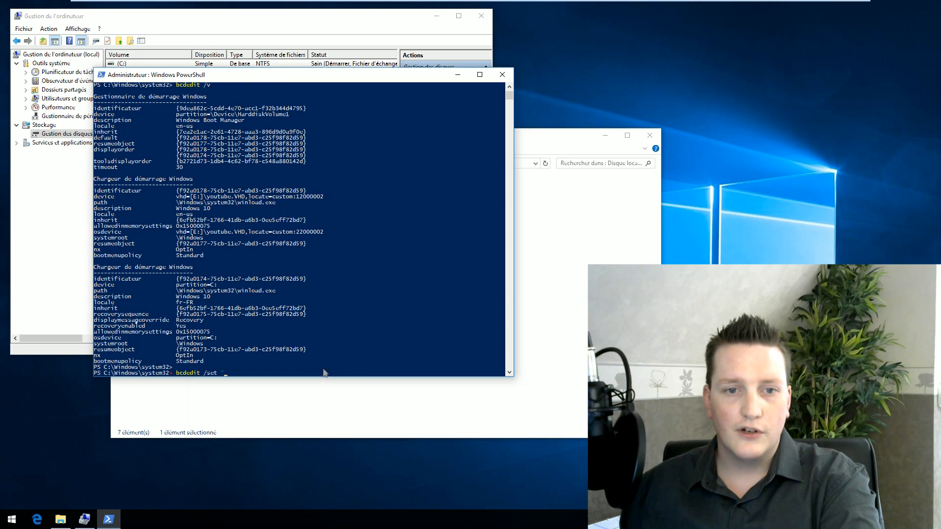
pyautogui.moveTo(311, 191); pyautogui.dragTo(177, 191)
pyautogui.press('cmd+c')
pyautogui.rightClick(193, 192)
pyautogui.rightClick(288, 359)
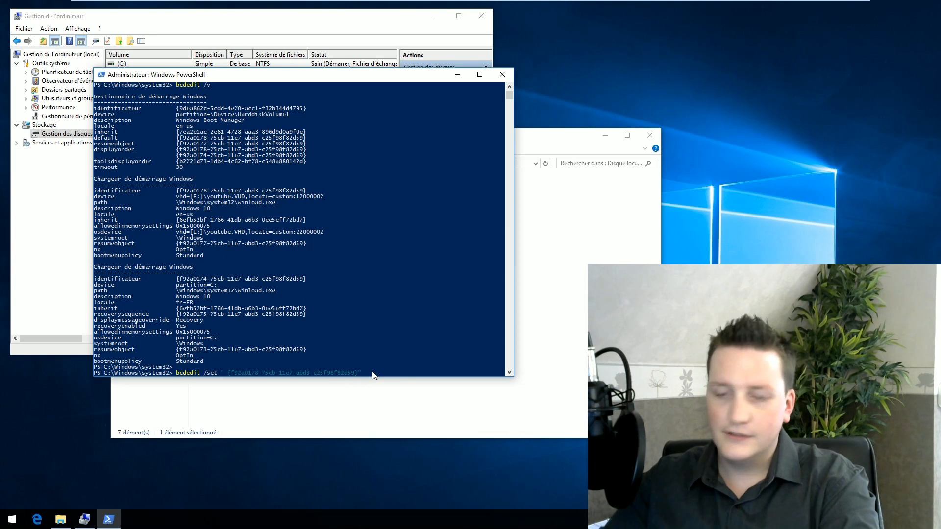
pyautogui.press('BackSpace')
pyautogui.write('description')
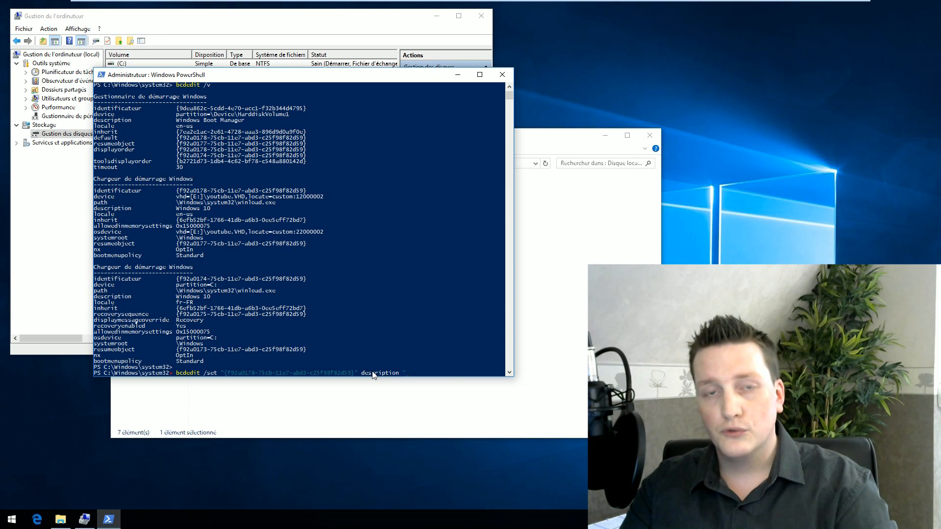
pyautogui.write(' "Youtube VHD')
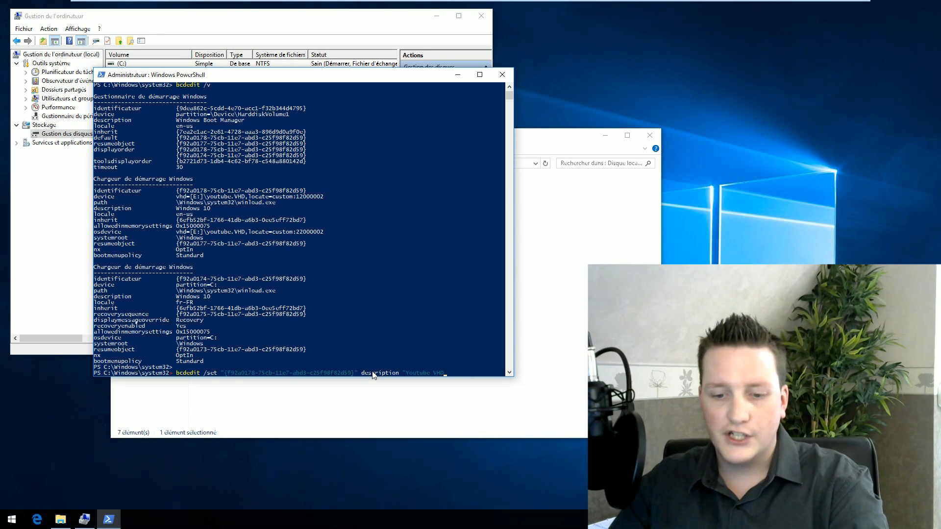
pyautogui.write('"')
pyautogui.press('Return')
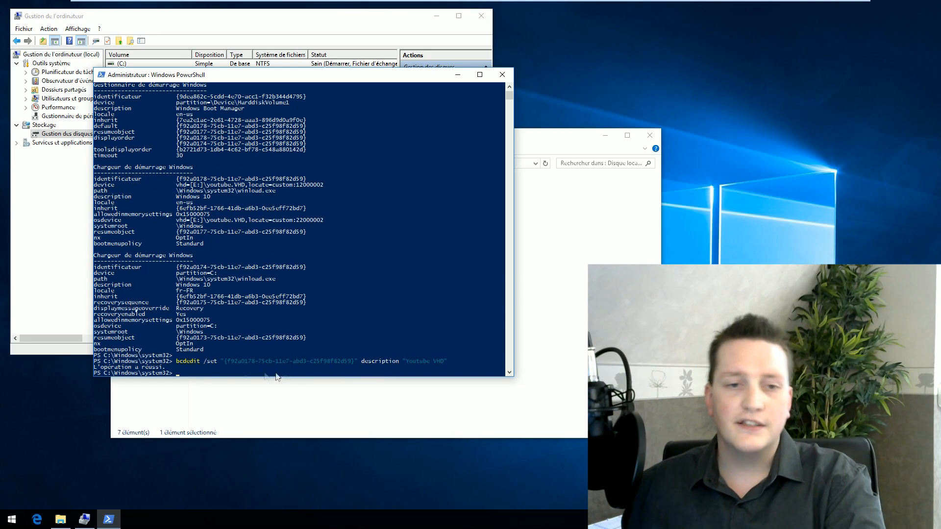
pyautogui.moveTo(167, 368); pyautogui.dragTo(92, 371)
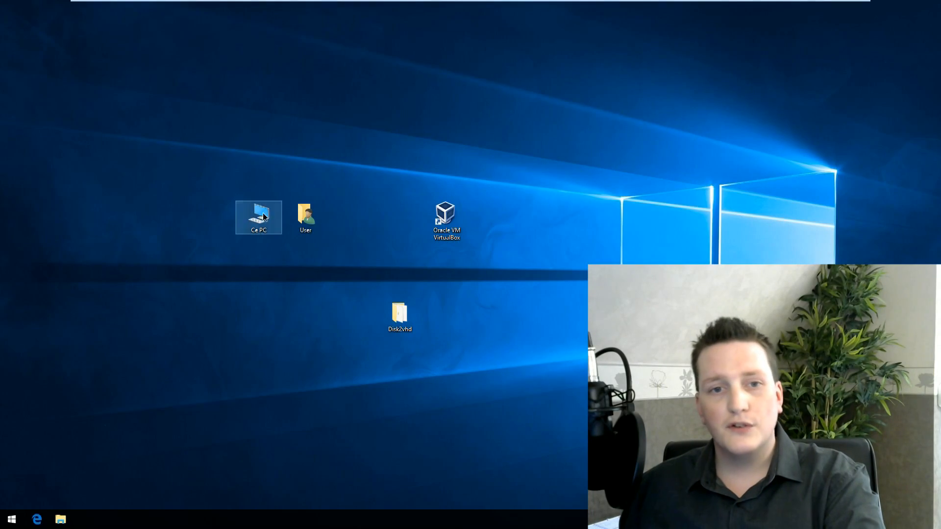
# Open the startup and recovery settings from the advanced system settings in Ce PC's properties
pyautogui.rightClick(264, 221)
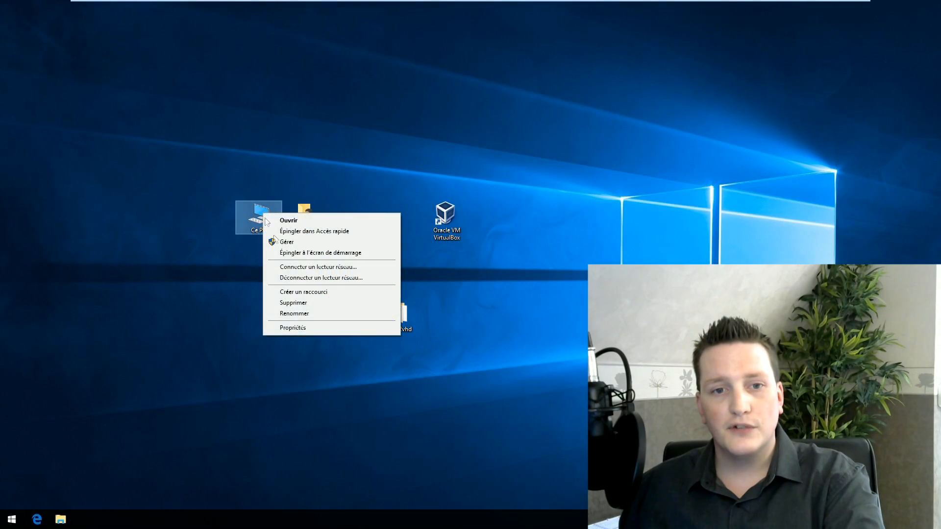
pyautogui.click(308, 329)
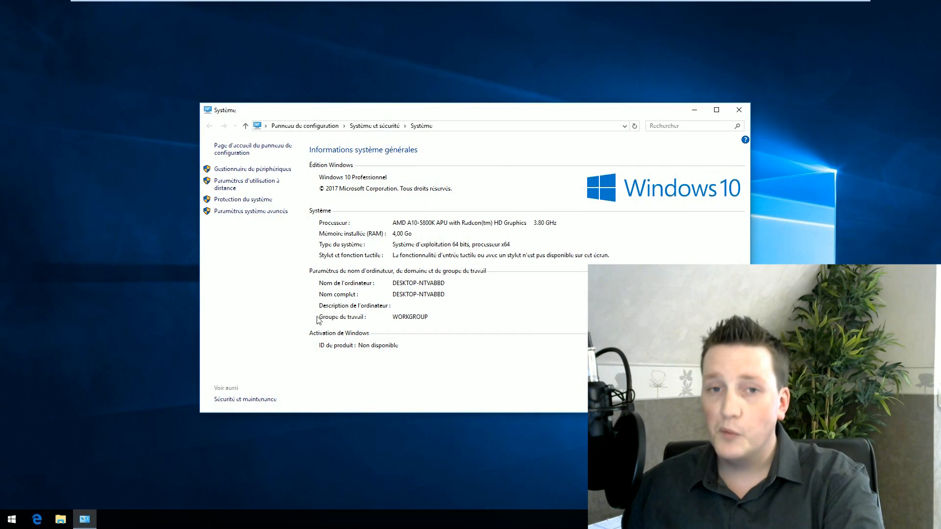
pyautogui.click(251, 211)
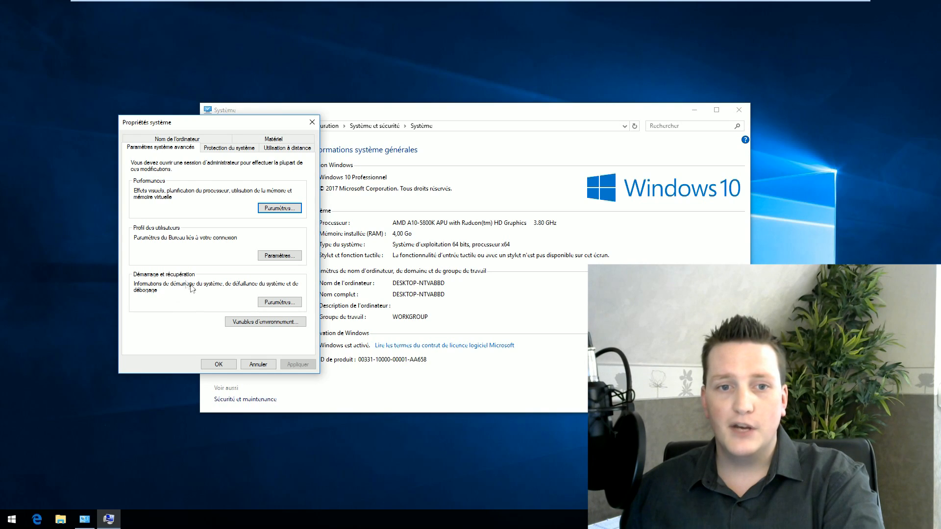
pyautogui.click(291, 306)
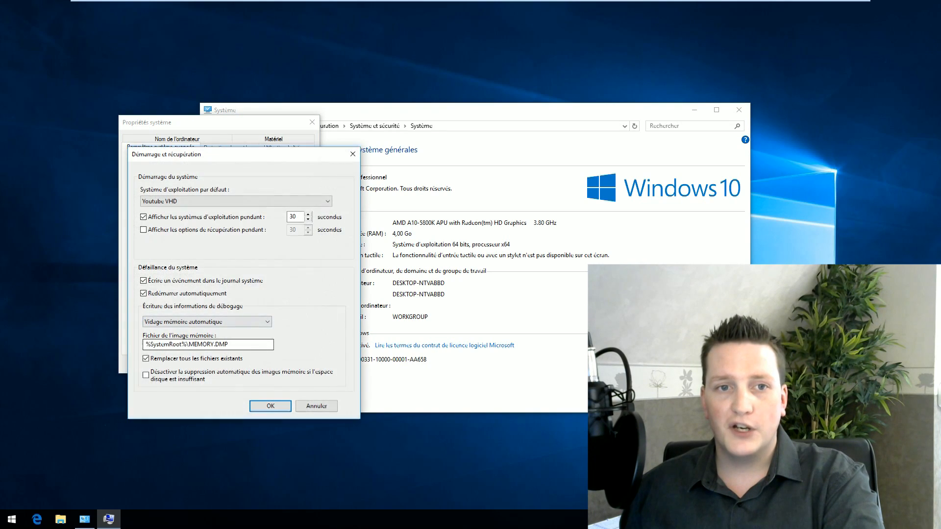
# Make Windows 10 the default operating system, set the operating system list display time to 60 seconds, and confirm
pyautogui.click(221, 201)
pyautogui.click(215, 218)
pyautogui.click(216, 201)
pyautogui.click(214, 211)
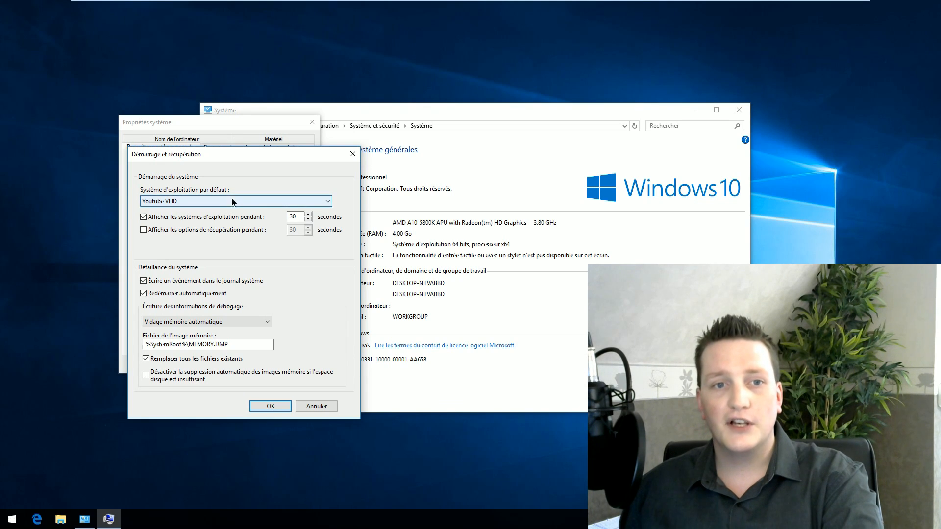
pyautogui.click(228, 199)
pyautogui.click(216, 219)
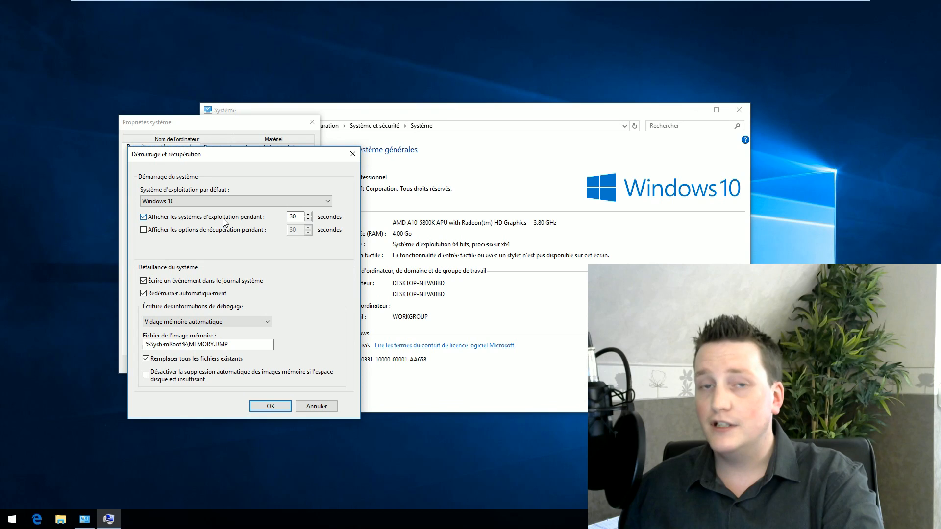
pyautogui.doubleClick(293, 217)
pyautogui.write('60')
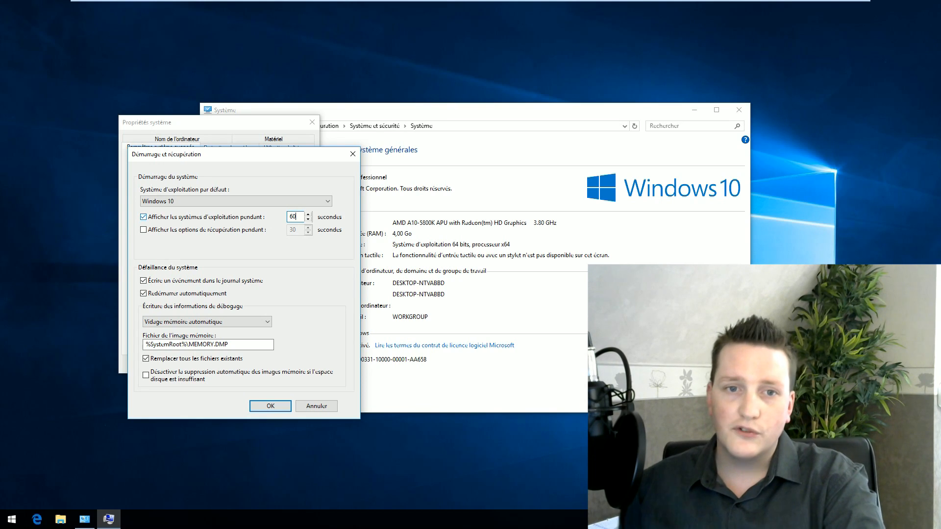
pyautogui.click(282, 405)
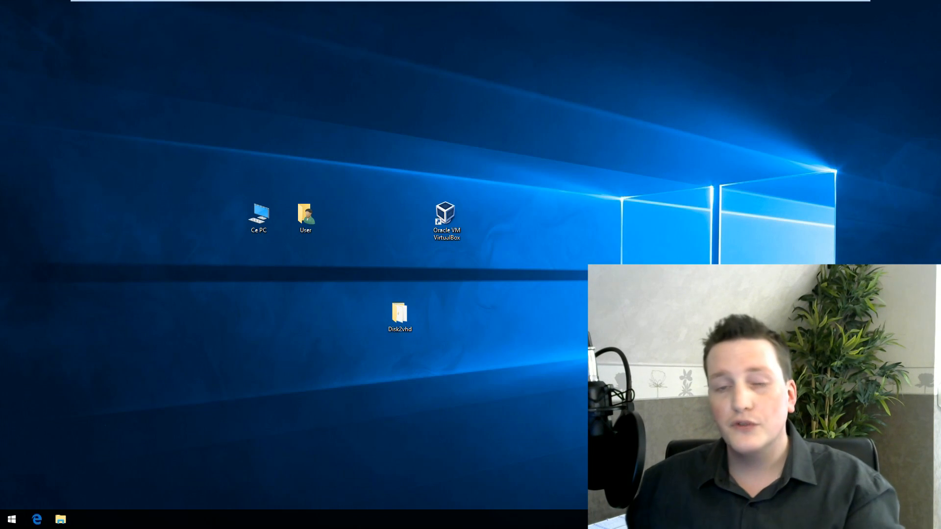
# Create a new text document on the desktop with its default name and move it to the empty area below the Ce PC icon
pyautogui.rightClick(159, 342)
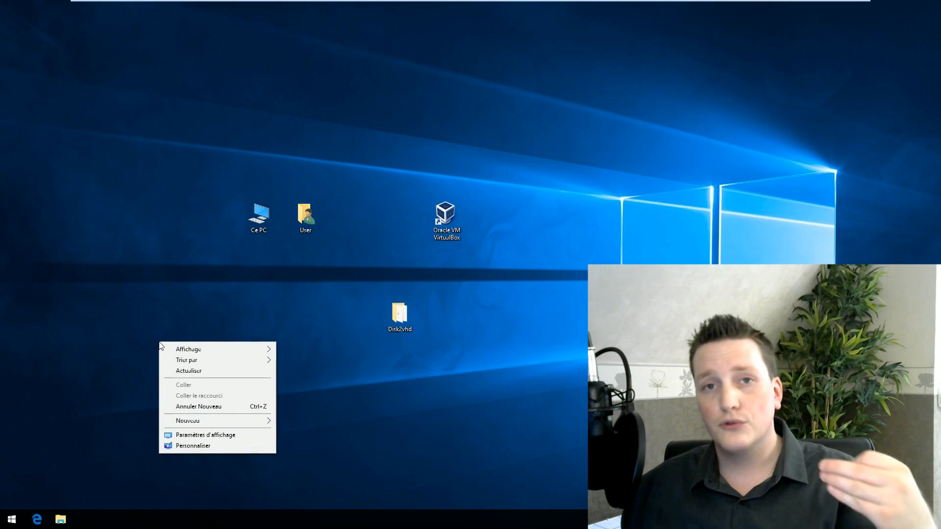
pyautogui.moveTo(234, 419)
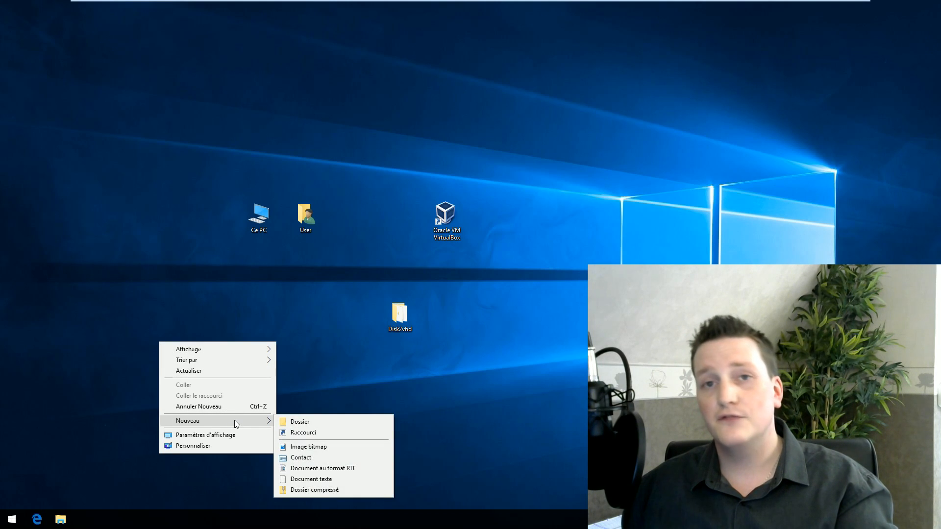
pyautogui.click(311, 478)
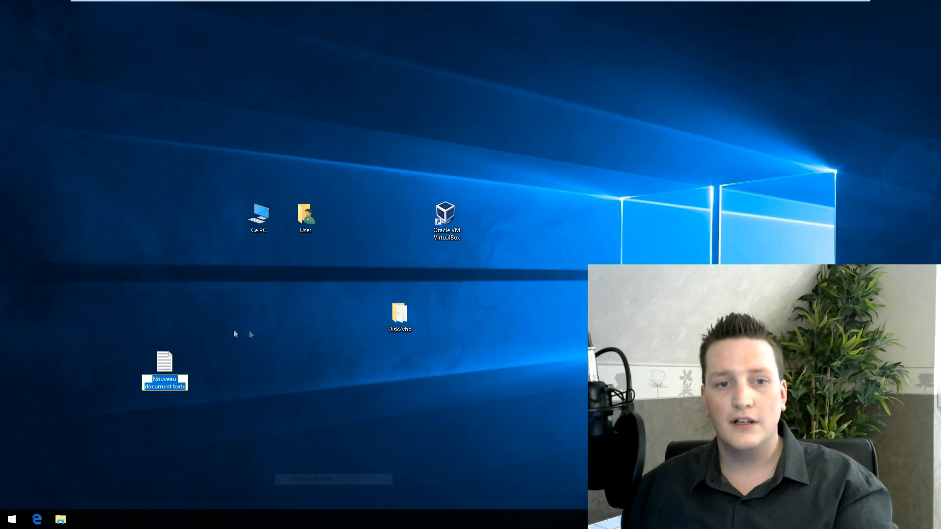
pyautogui.moveTo(171, 367); pyautogui.dragTo(211, 308)
pyautogui.click(301, 328)
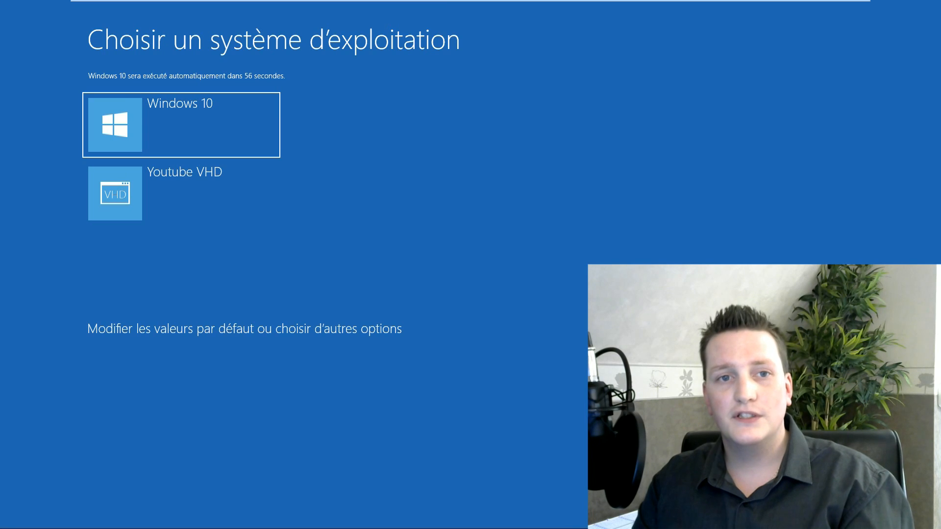
# Start the Youtube VHD system from the operating system selection screen instead of Windows 10
pyautogui.press('Down')
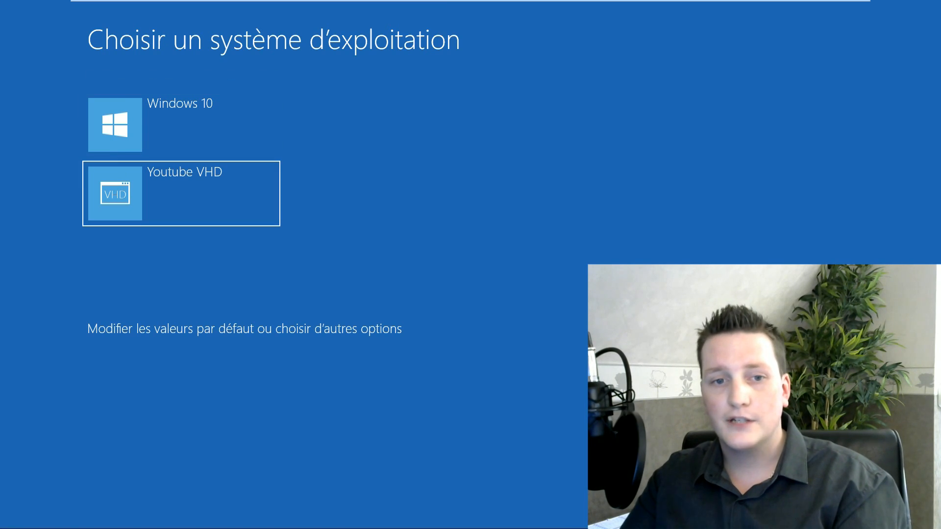
pyautogui.press('Return')
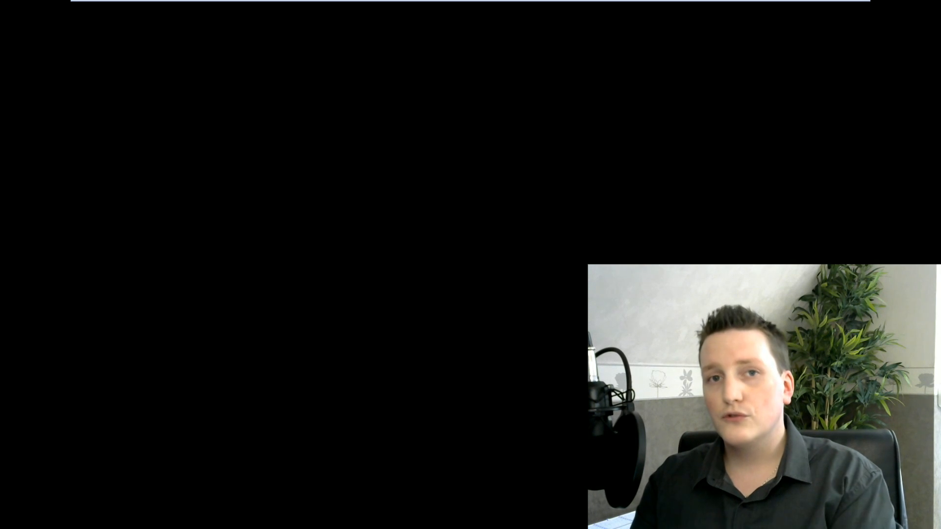